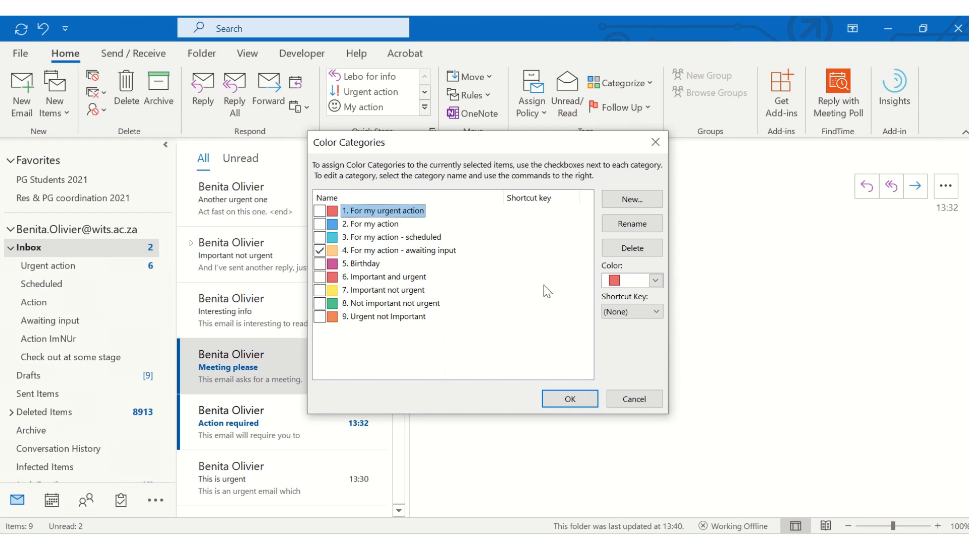
Step: Create a colour category named "10. Read later" and apply it to the "Meeting please" email
click(645, 202)
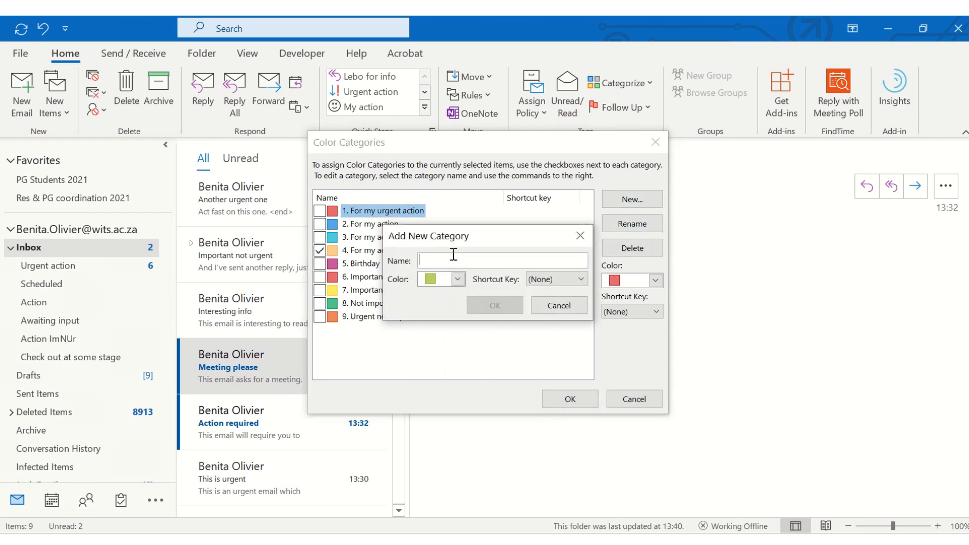
text(10.)
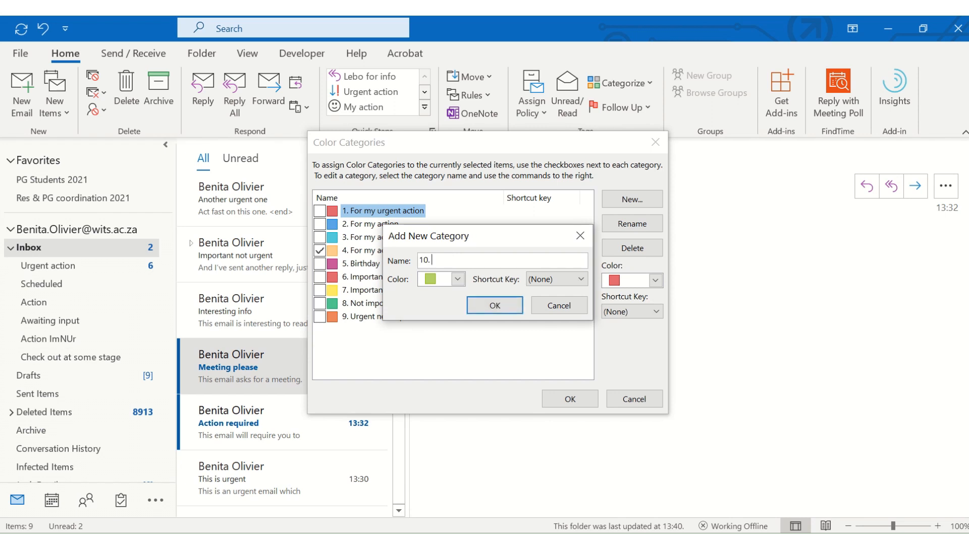
text( Read later)
click(488, 308)
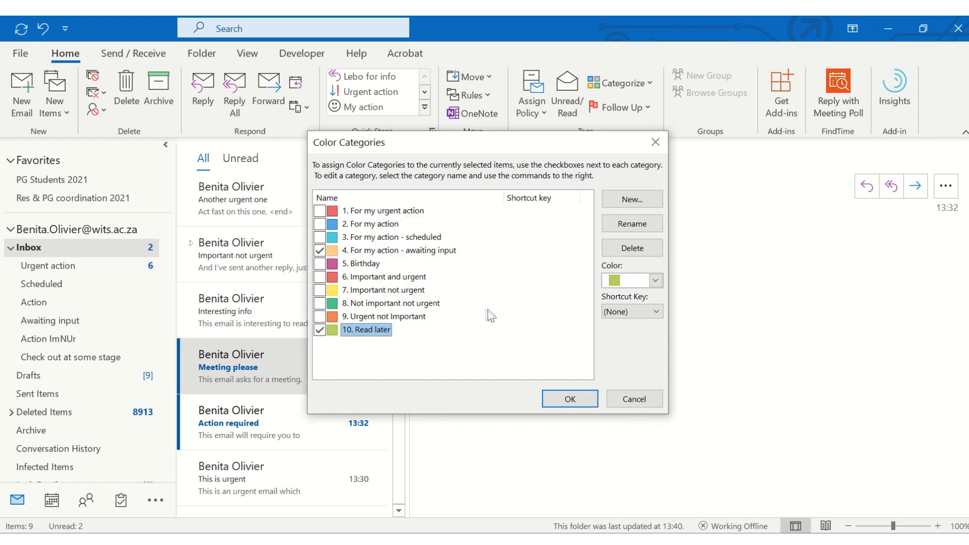
click(571, 401)
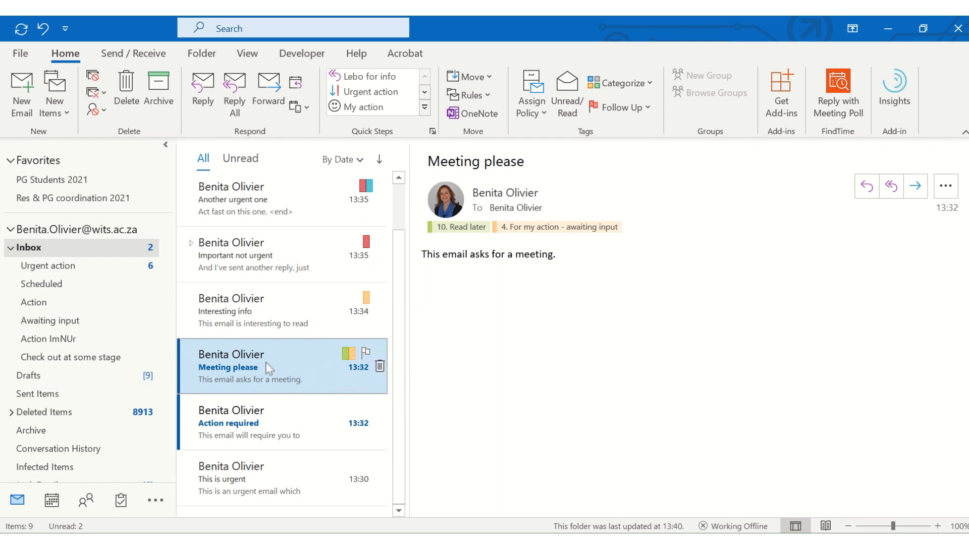
Step: Assign the category "2. For my action" to the "Action required" email received at 13:32
right_click(245, 422)
click(222, 422)
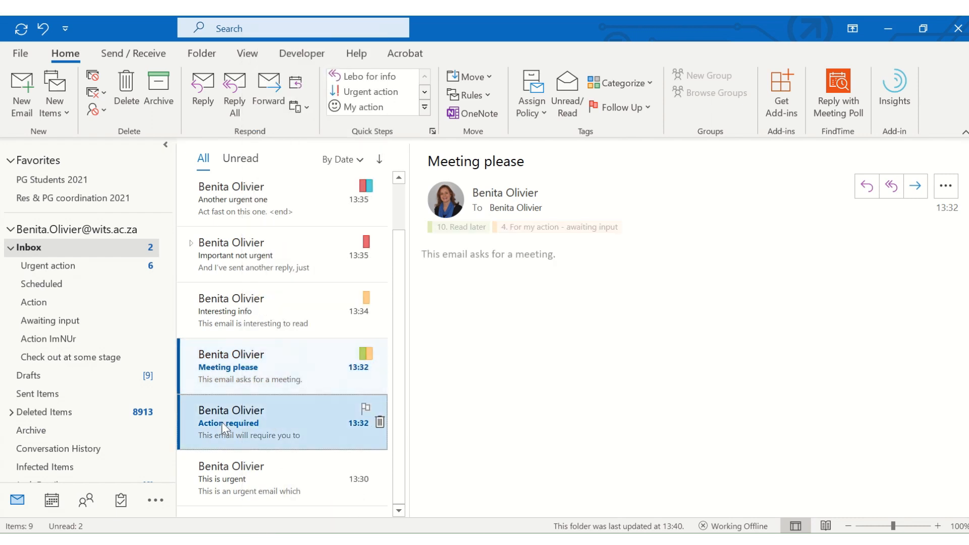
right_click(222, 422)
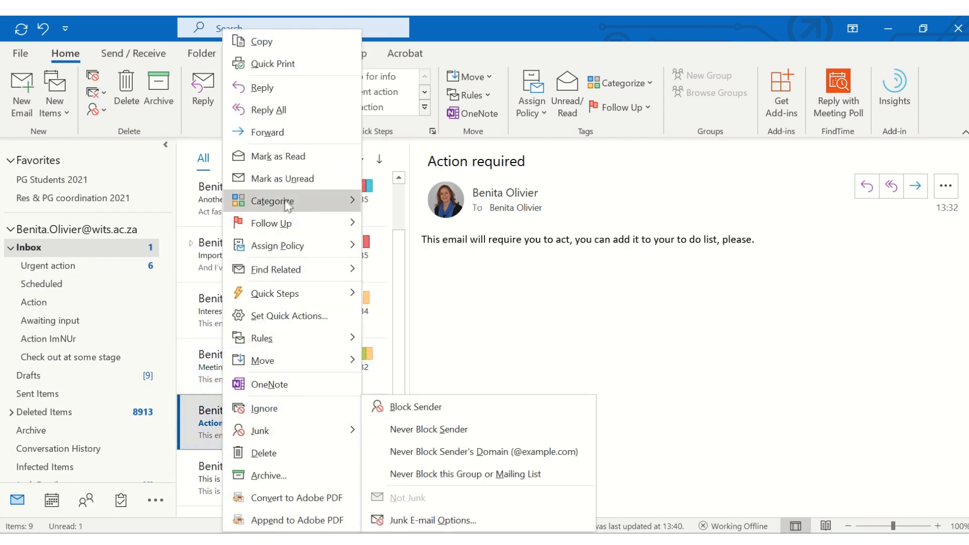
mouse_move(287, 206)
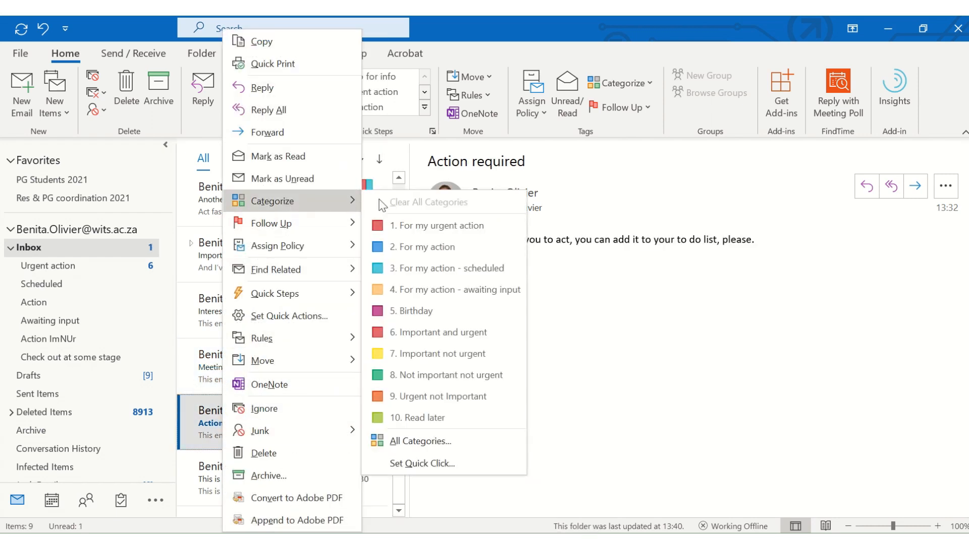
click(419, 246)
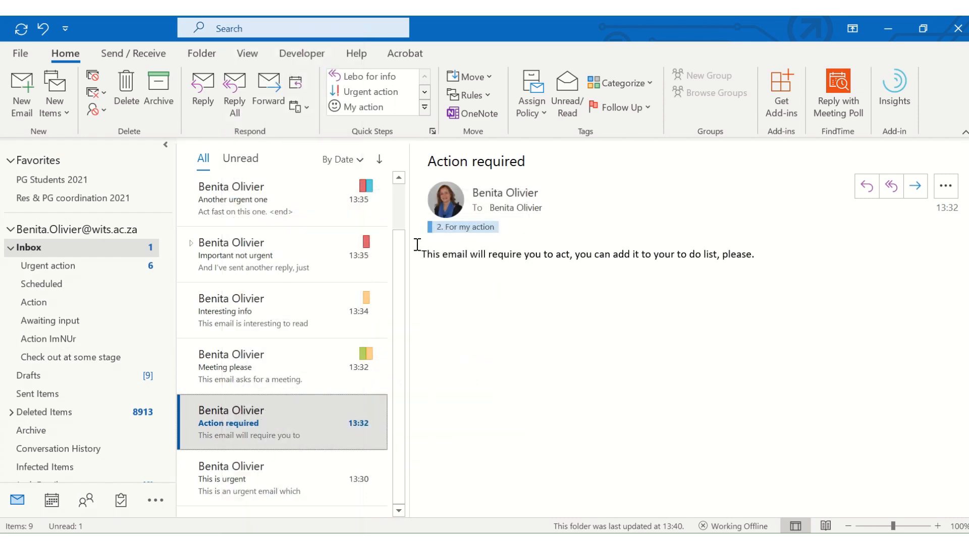
Step: Assign the category "1. For my urgent action" to the "This is urgent" email
click(242, 472)
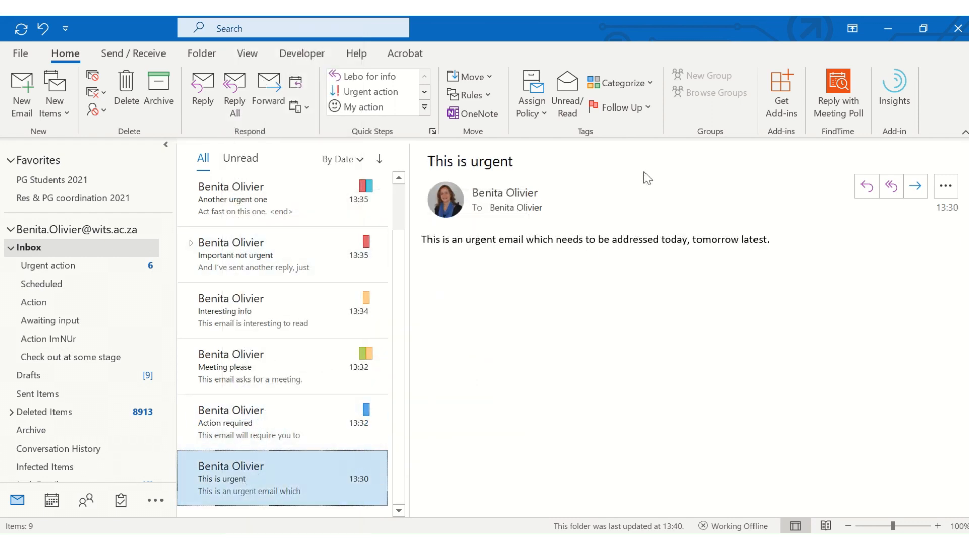
click(631, 85)
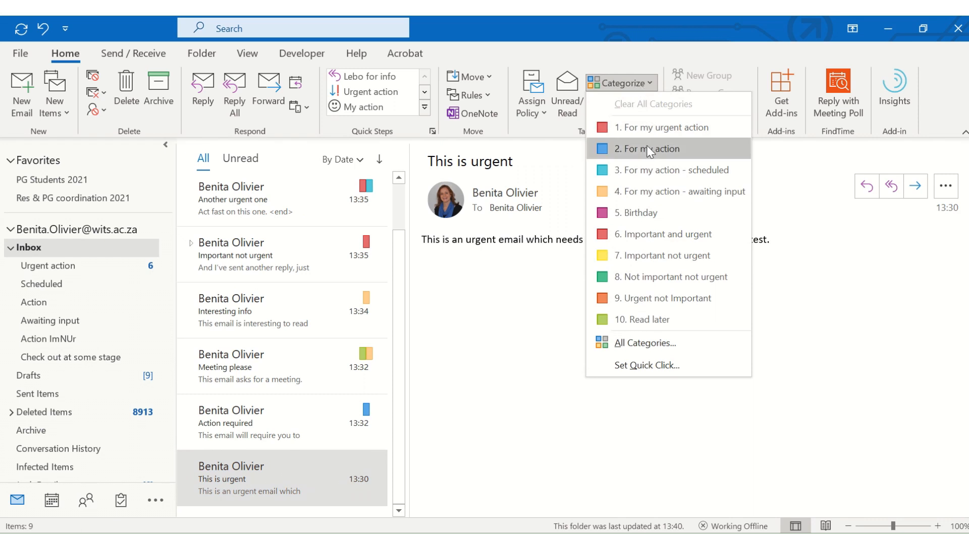
click(646, 128)
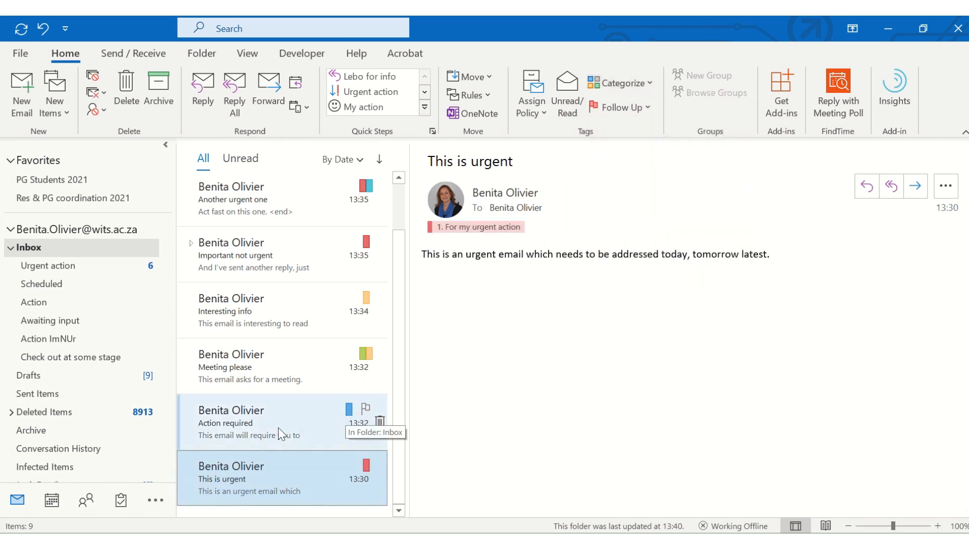
Step: Arrange the inbox by Categories and examine the emails grouped under each colour category
click(346, 159)
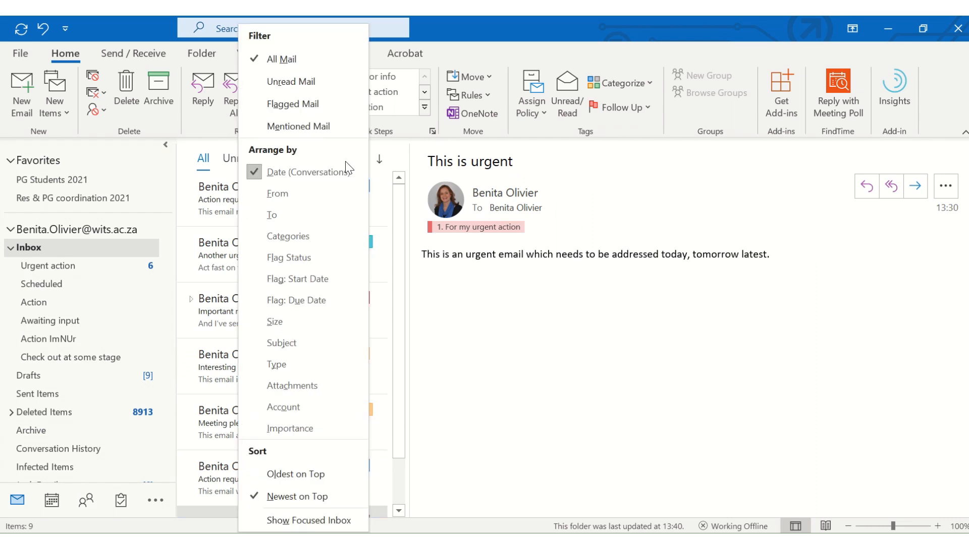
click(323, 235)
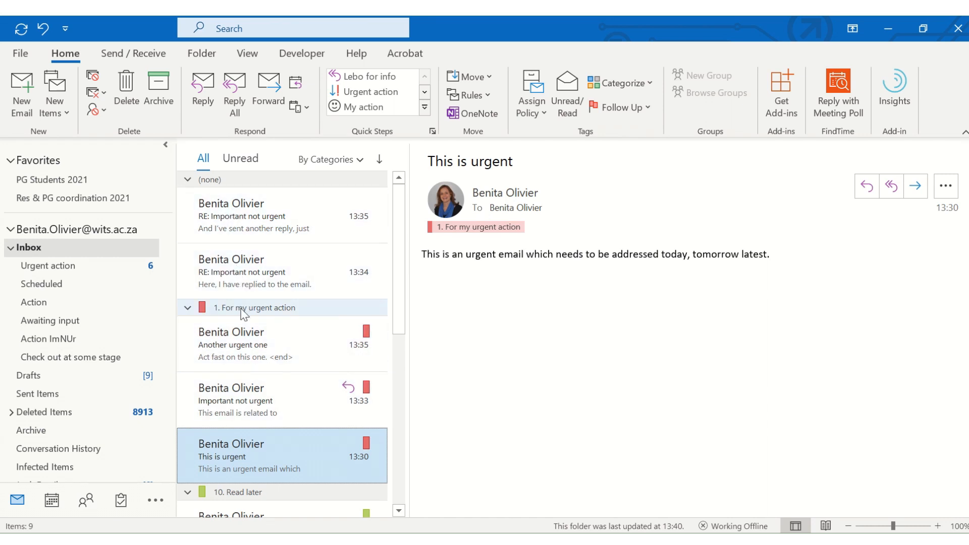
scroll(244, 313, down, 1)
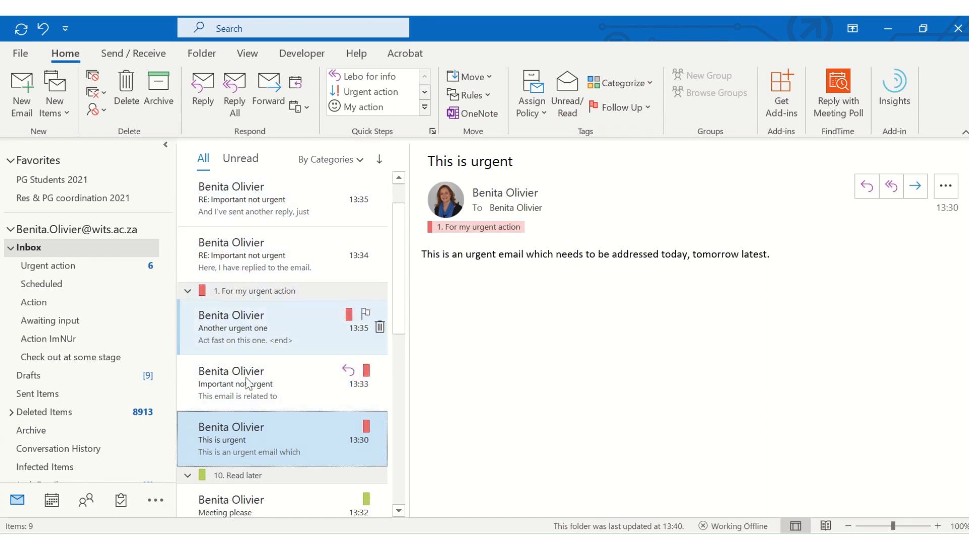
scroll(237, 334, down, 3)
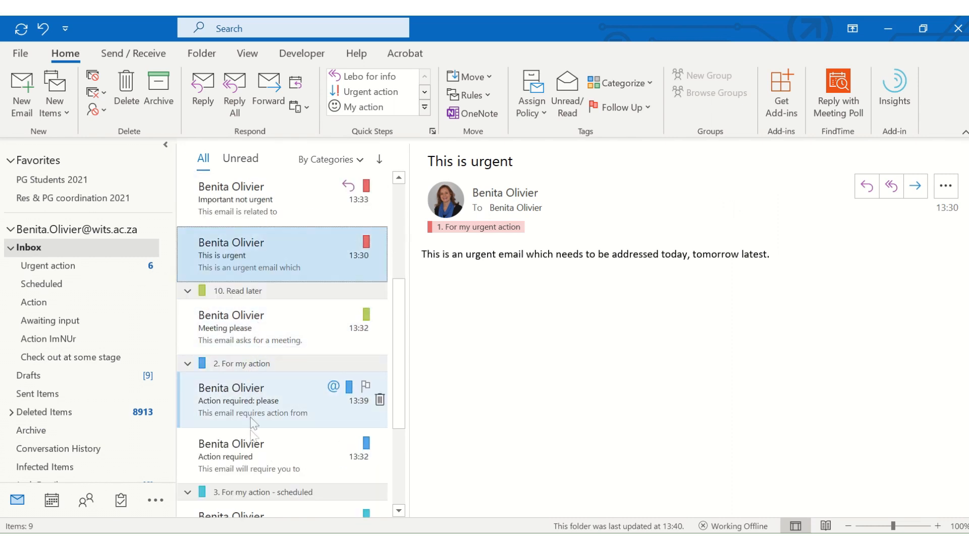
scroll(262, 404, up, 4)
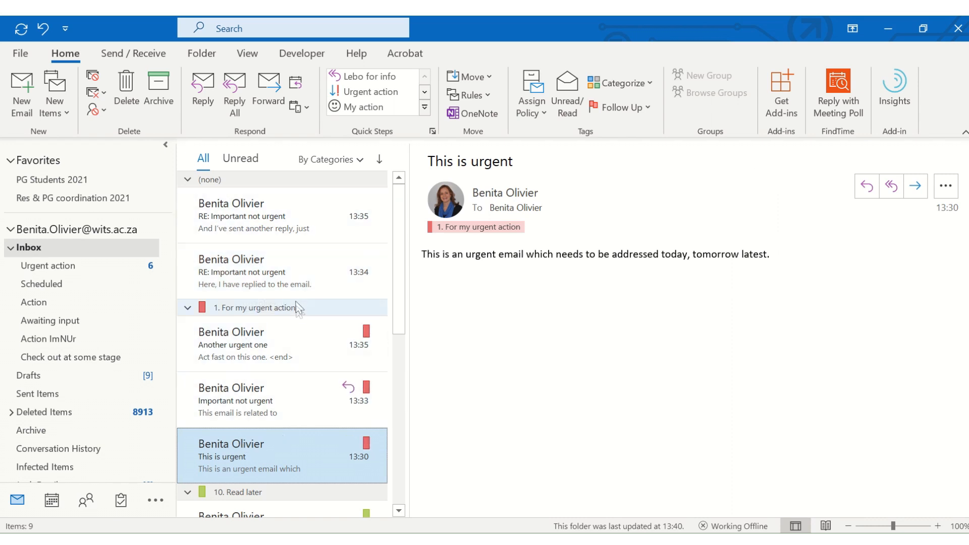
scroll(325, 310, down, 1)
scroll(333, 283, up, 1)
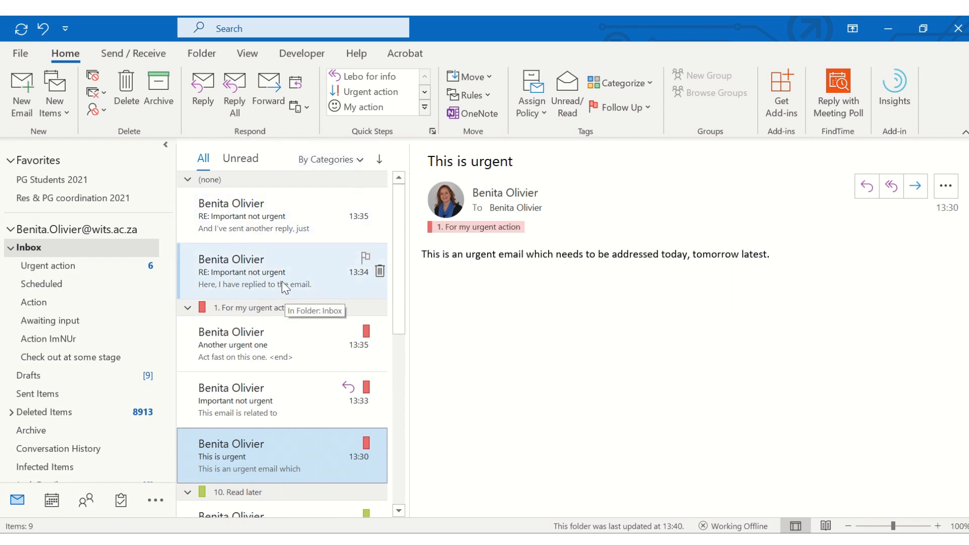
scroll(282, 282, down, 5)
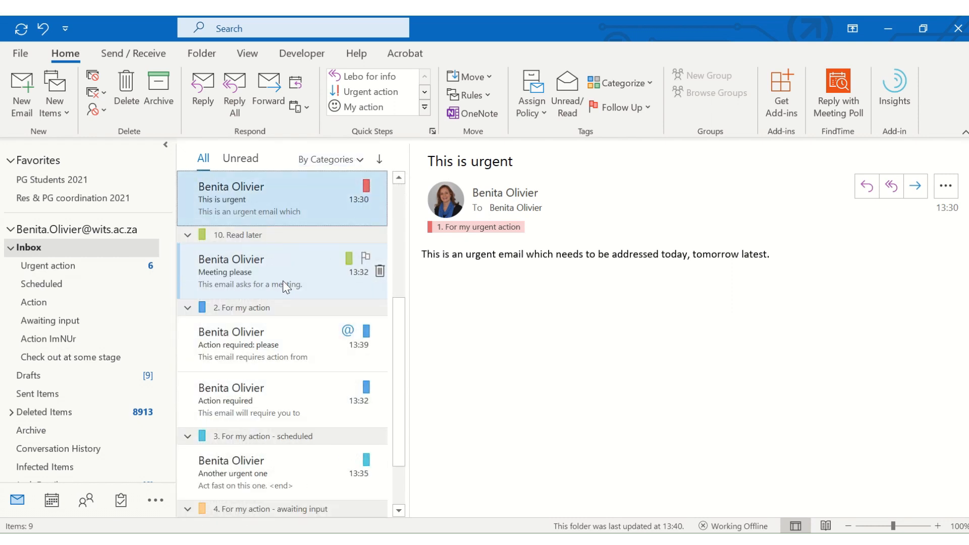
scroll(263, 283, down, 3)
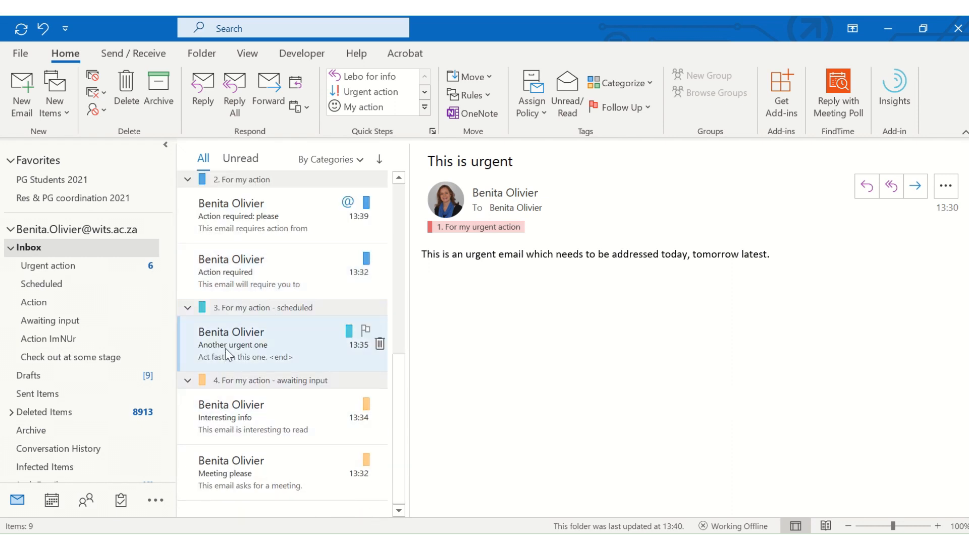
click(240, 271)
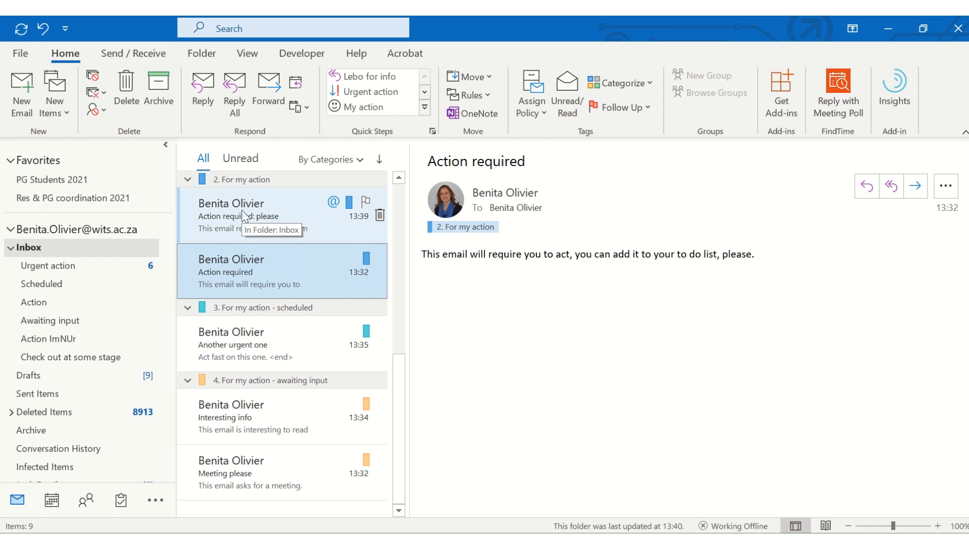
scroll(243, 238, up, 4)
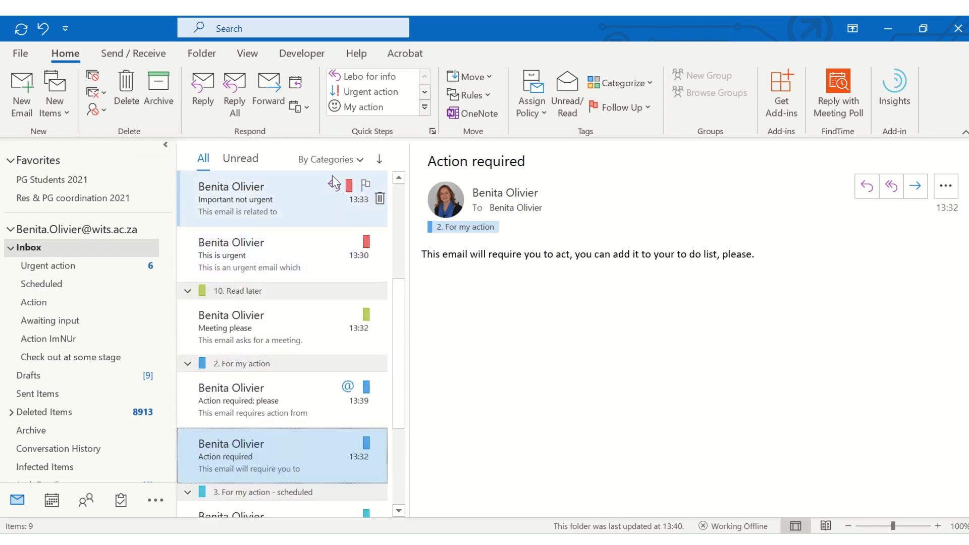
Step: Arrange the inbox by Date (Conversations) again, then expand and collapse the "Important not urgent" conversation
click(333, 160)
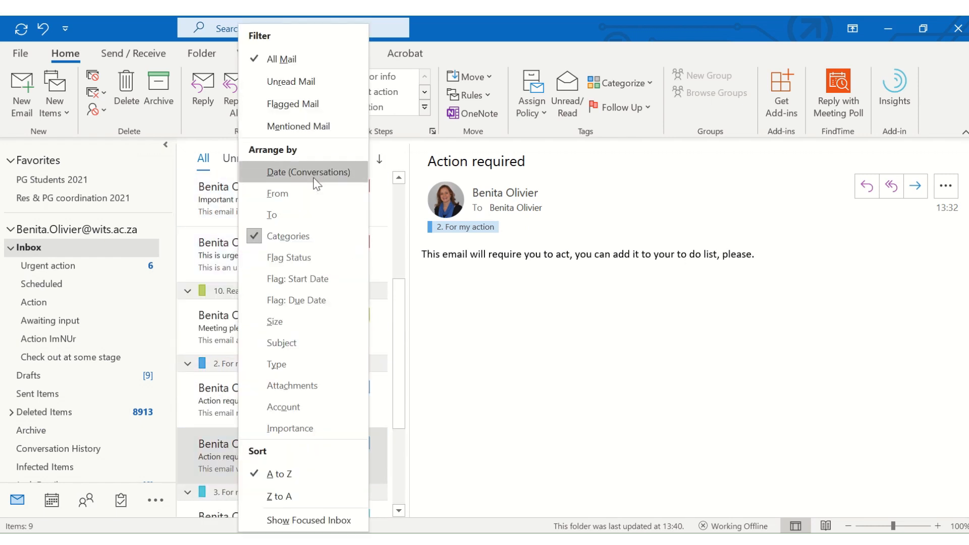
click(317, 173)
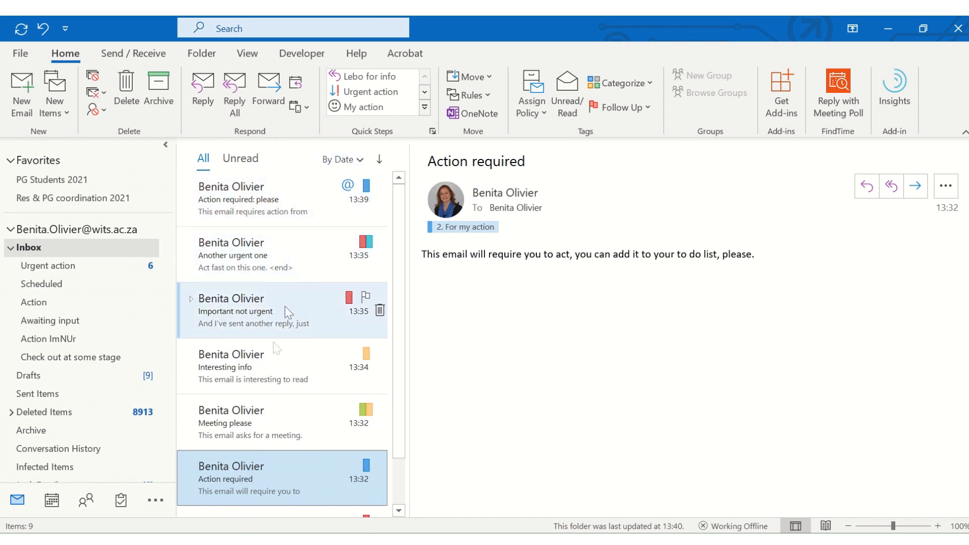
click(191, 298)
click(190, 298)
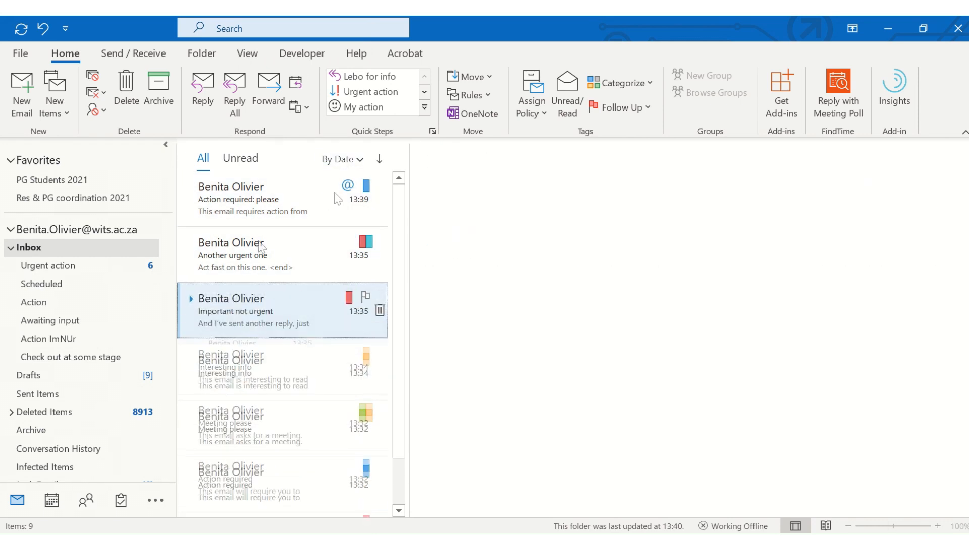
click(342, 161)
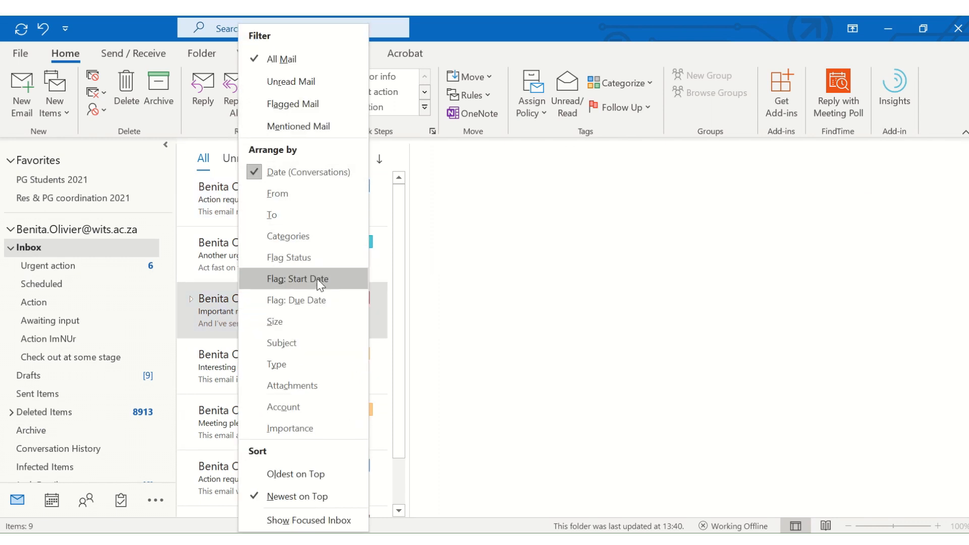
click(215, 303)
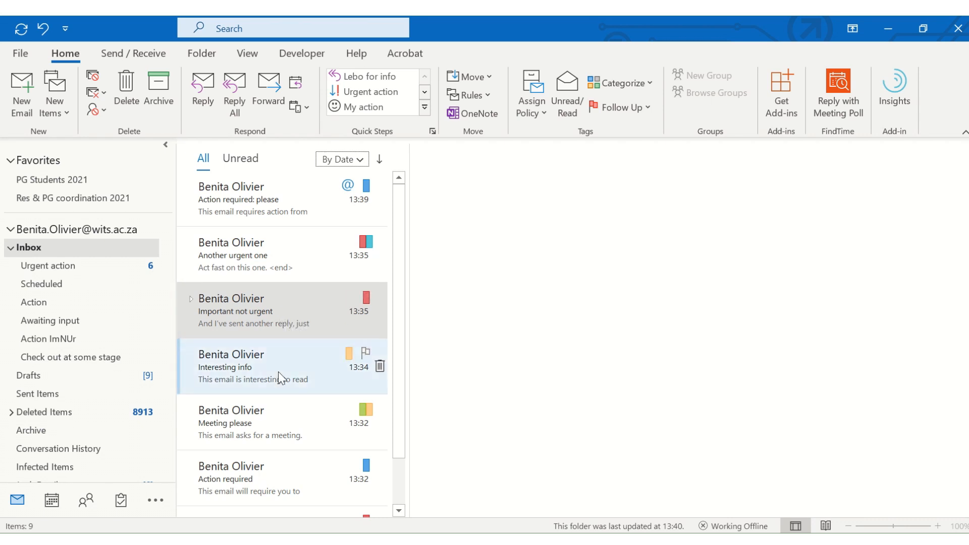
scroll(259, 420, down, 1)
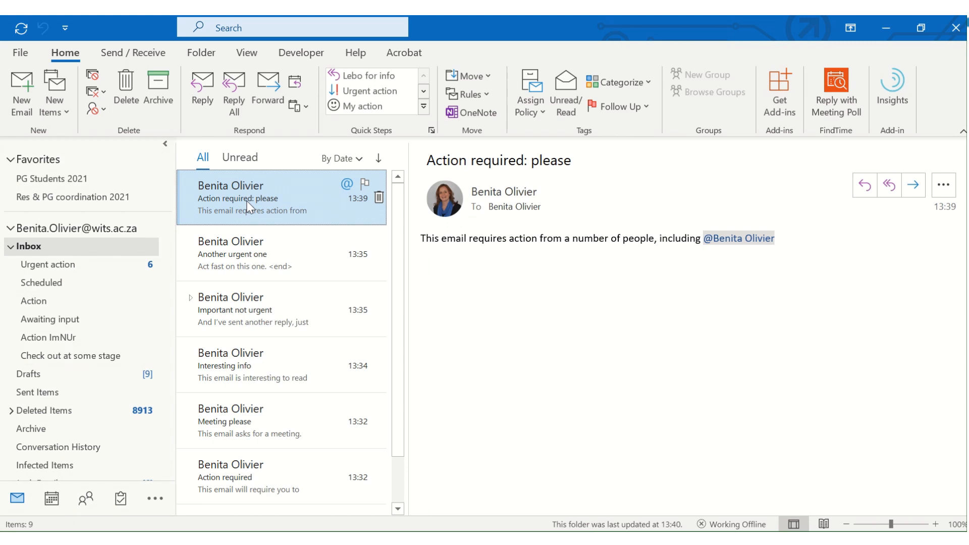
Step: Move "Action required: please" to the Action folder, and "Another urgent one" and the original "Important not urgent" message to Urgent action
drag(247, 201, 100, 304)
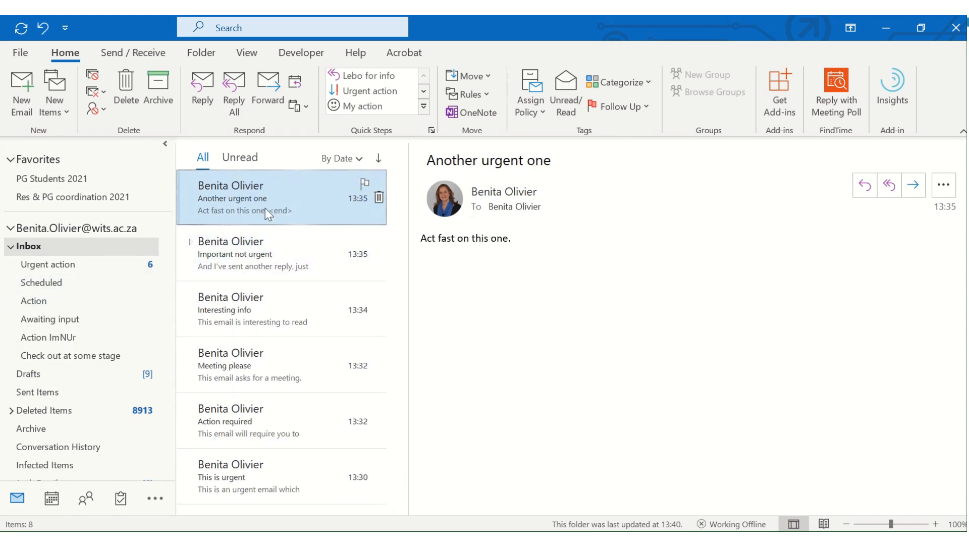
drag(263, 205, 122, 264)
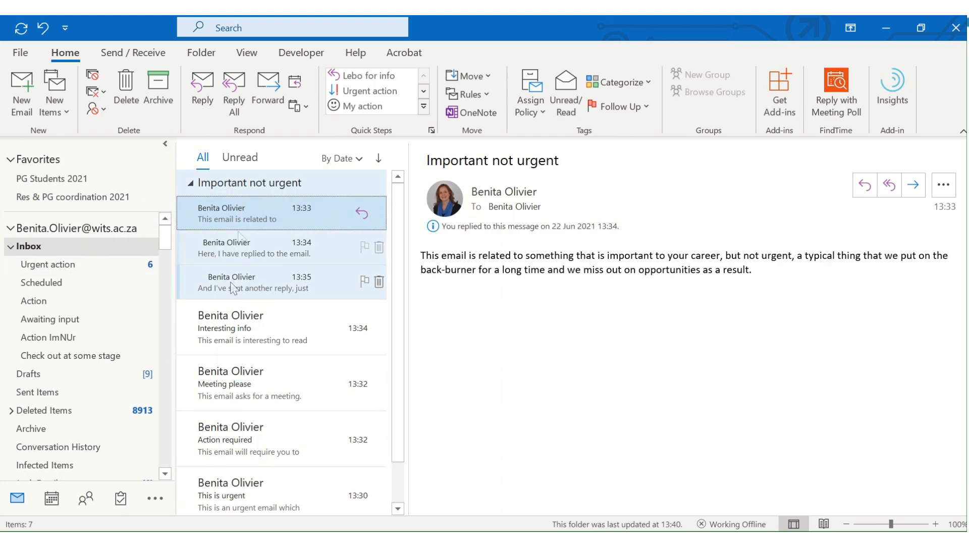
drag(235, 216, 123, 265)
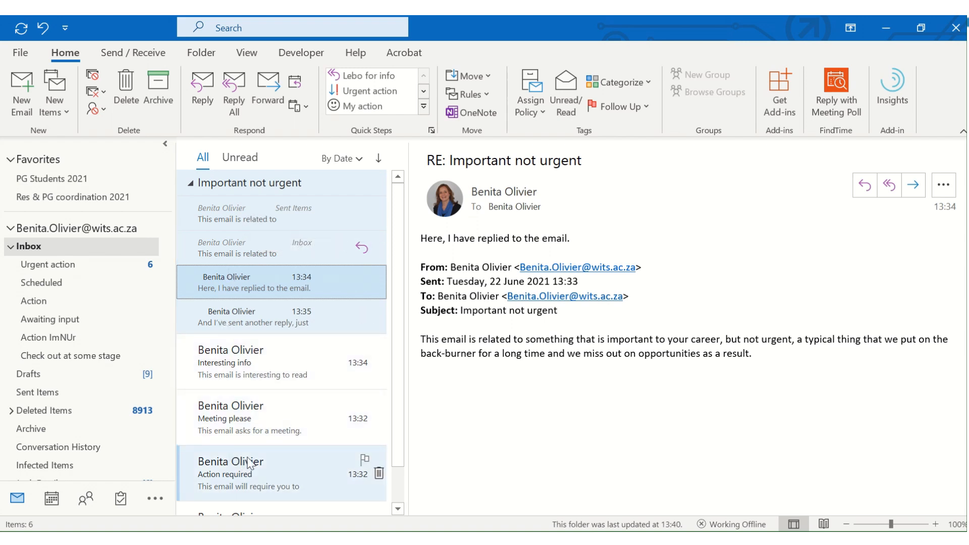
Step: Look through the mailbox folder list, including the subject folders under Email archive 2021
scroll(268, 413, down, 2)
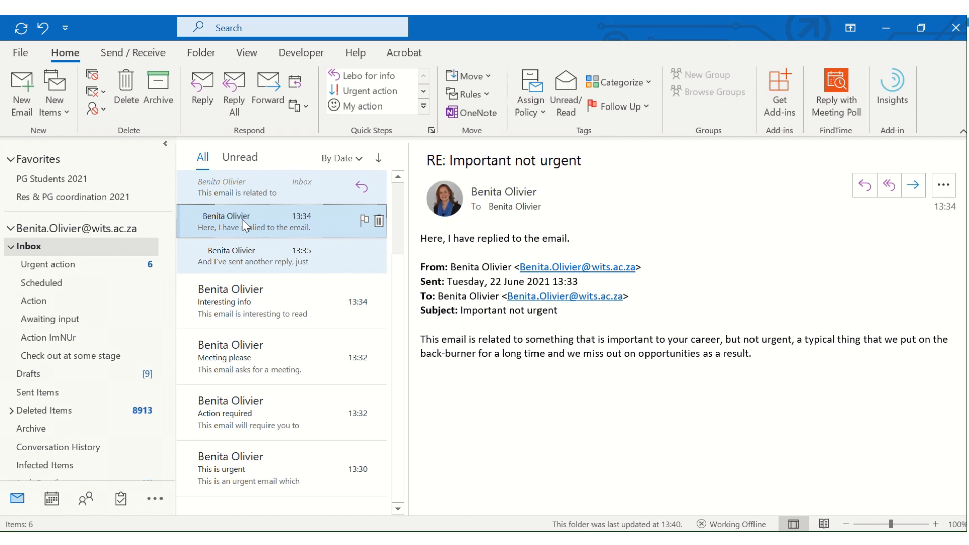
scroll(108, 278, down, 5)
scroll(107, 274, down, 4)
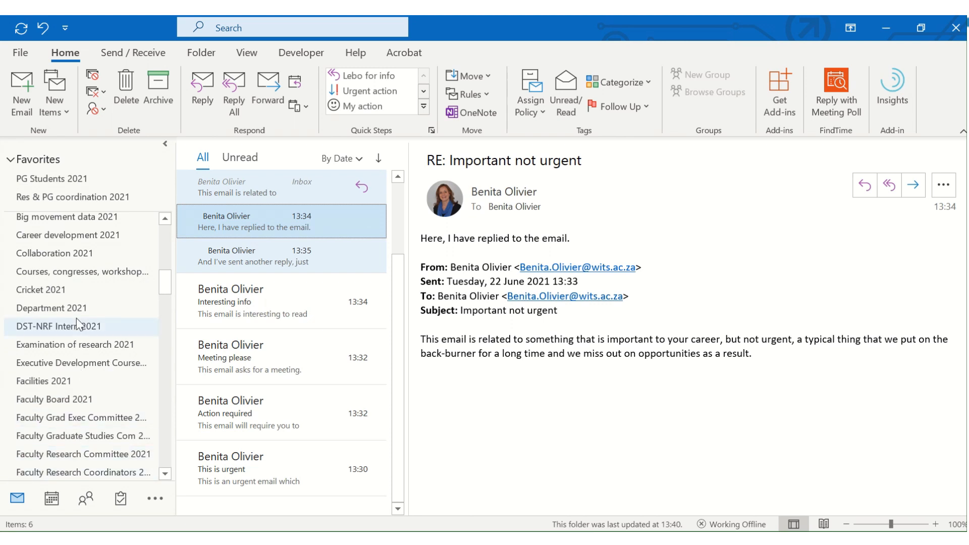
scroll(77, 314, down, 3)
scroll(77, 315, up, 5)
scroll(76, 315, up, 3)
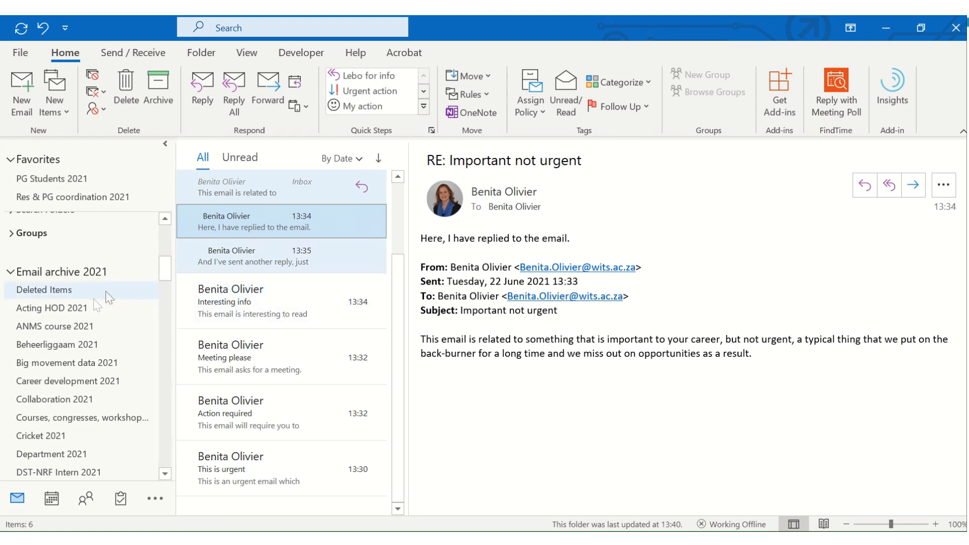
scroll(99, 277, up, 5)
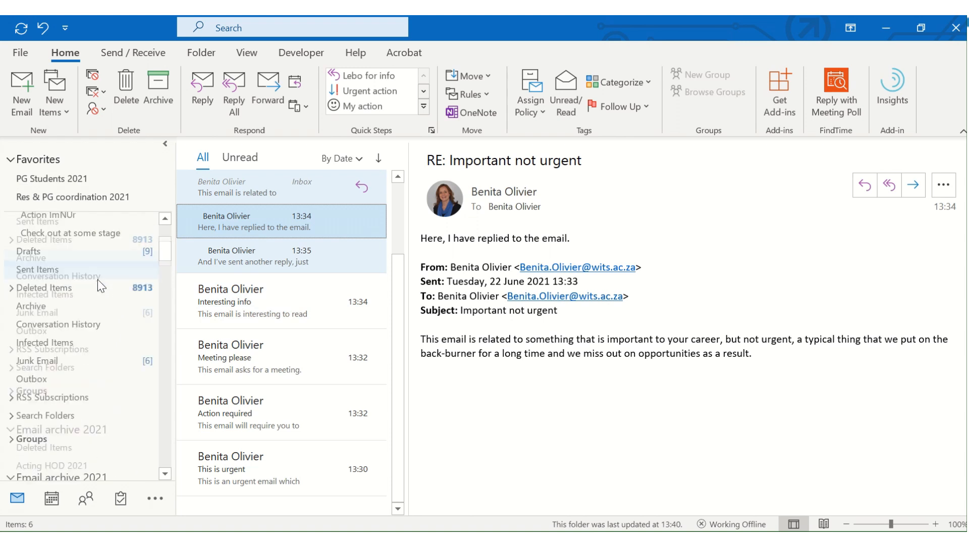
scroll(97, 279, up, 2)
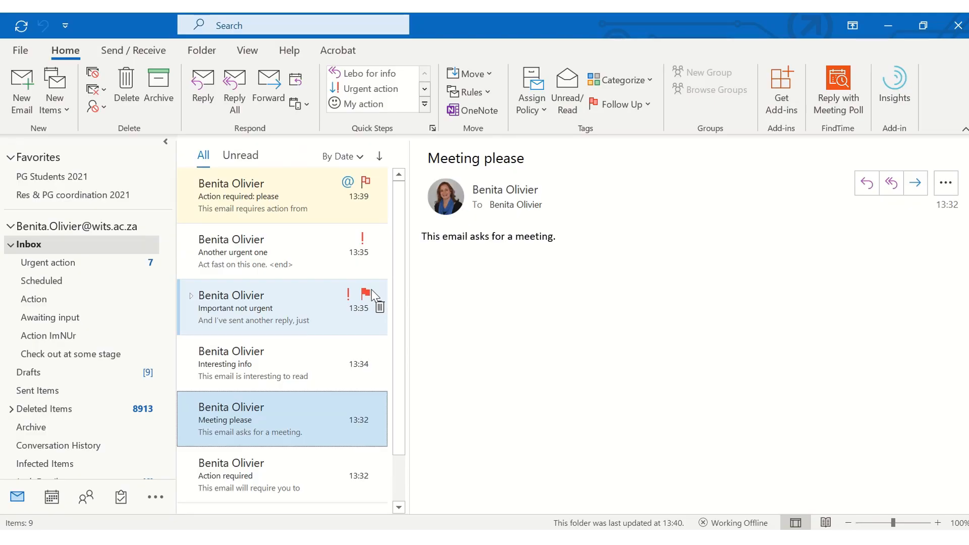
Step: Open the quick step manager and examine the actions of the quick steps from Urgent action through To check out at some stage
click(372, 292)
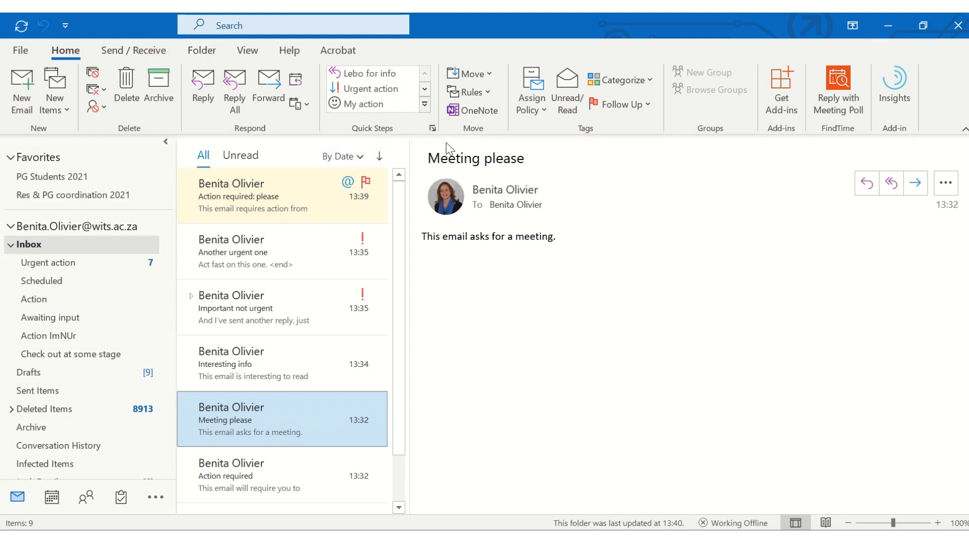
click(433, 130)
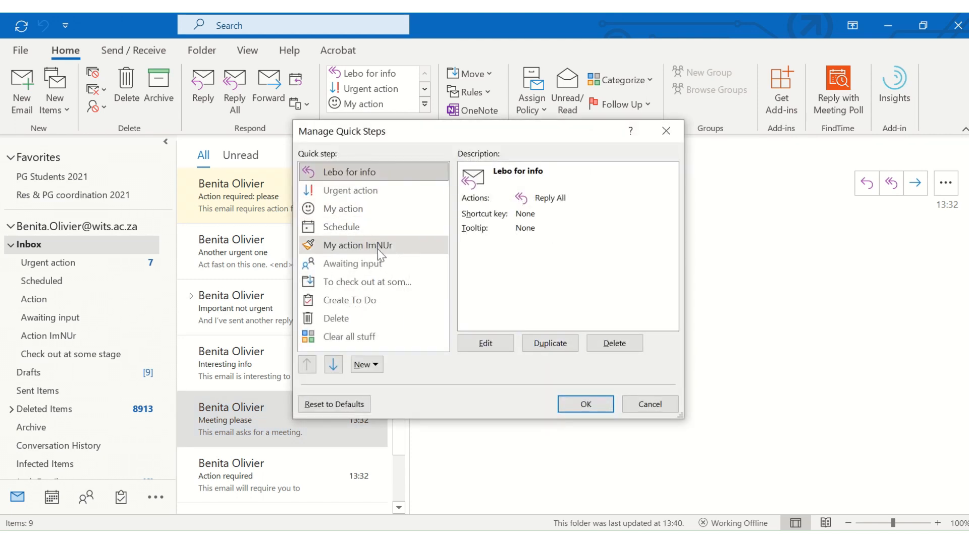
click(372, 194)
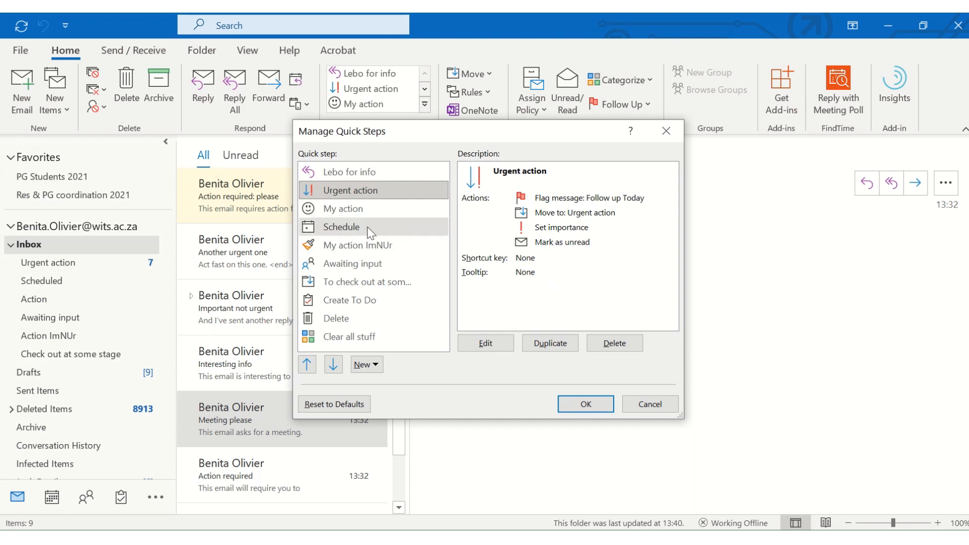
click(364, 210)
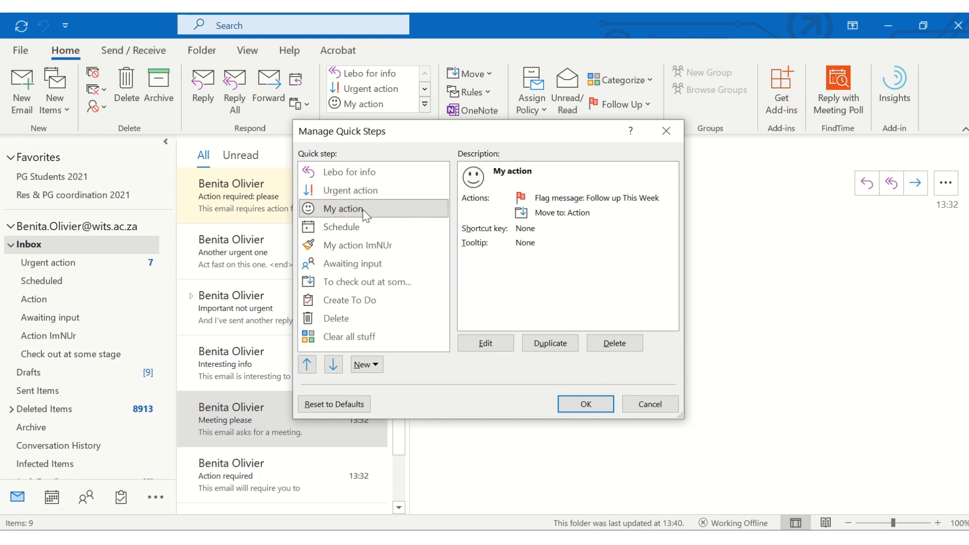
click(368, 229)
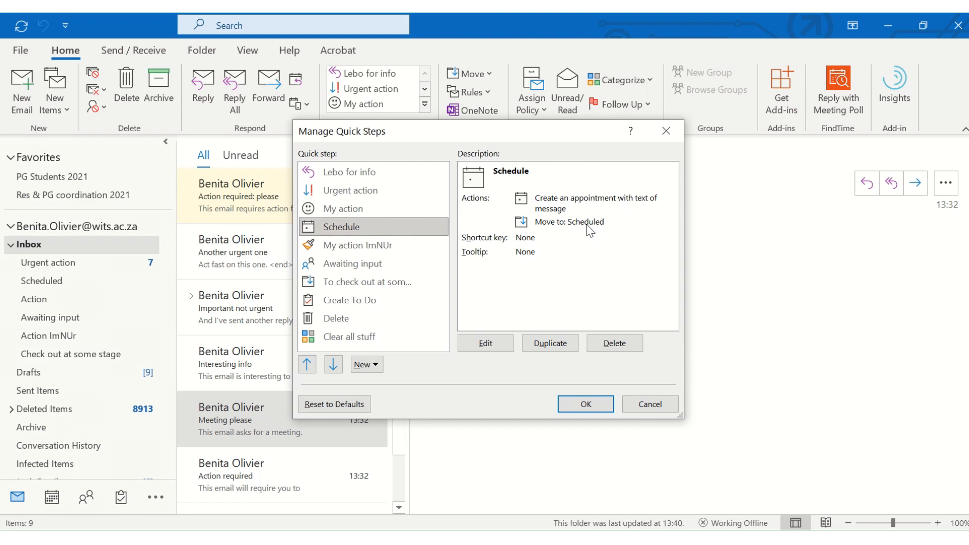
click(391, 245)
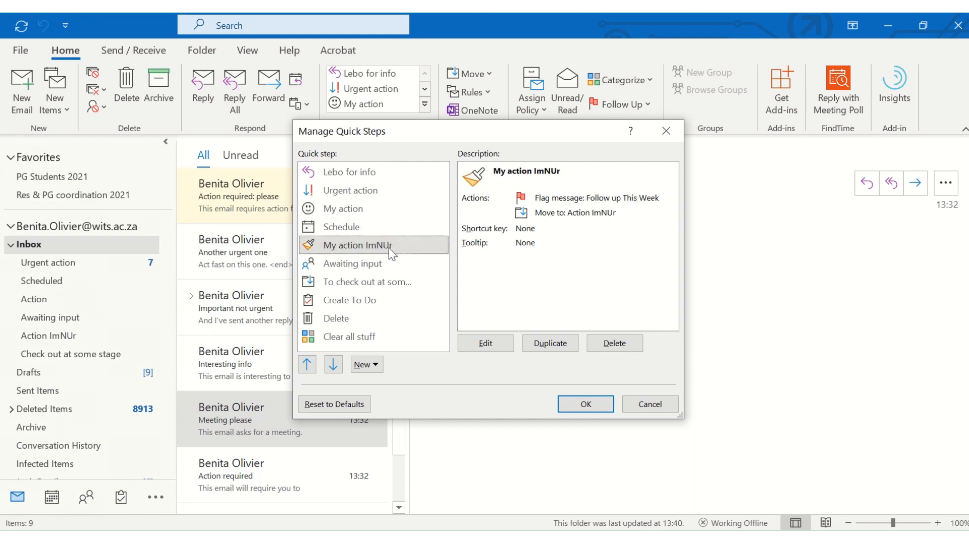
click(367, 263)
click(369, 286)
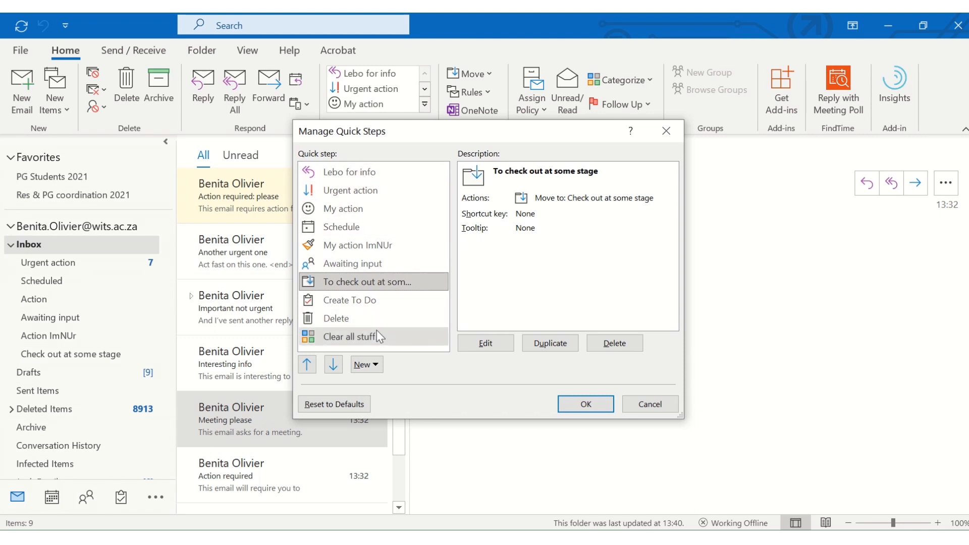
Step: Start a custom quick step, examine the available actions from Filing to Conversations, and leave the quick step manager without saving
click(367, 364)
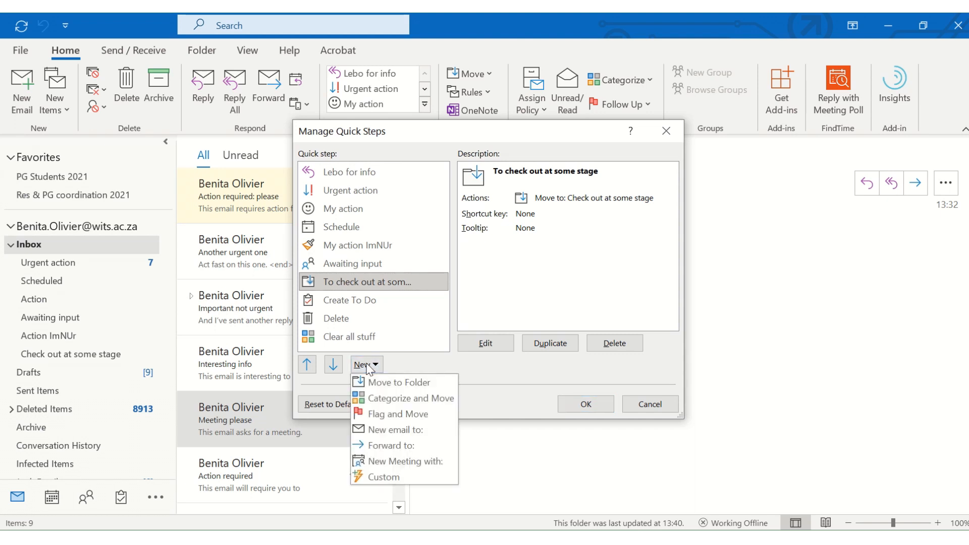
click(386, 481)
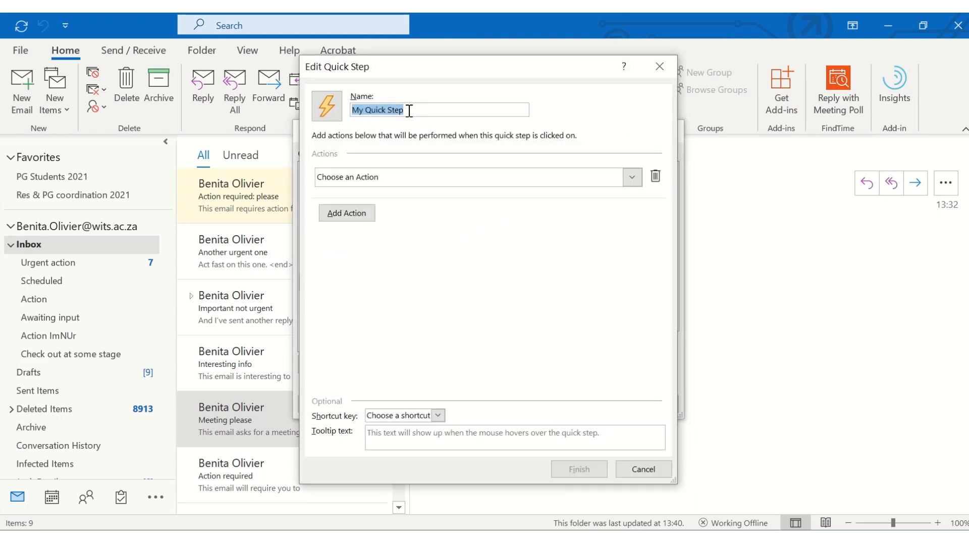
click(633, 178)
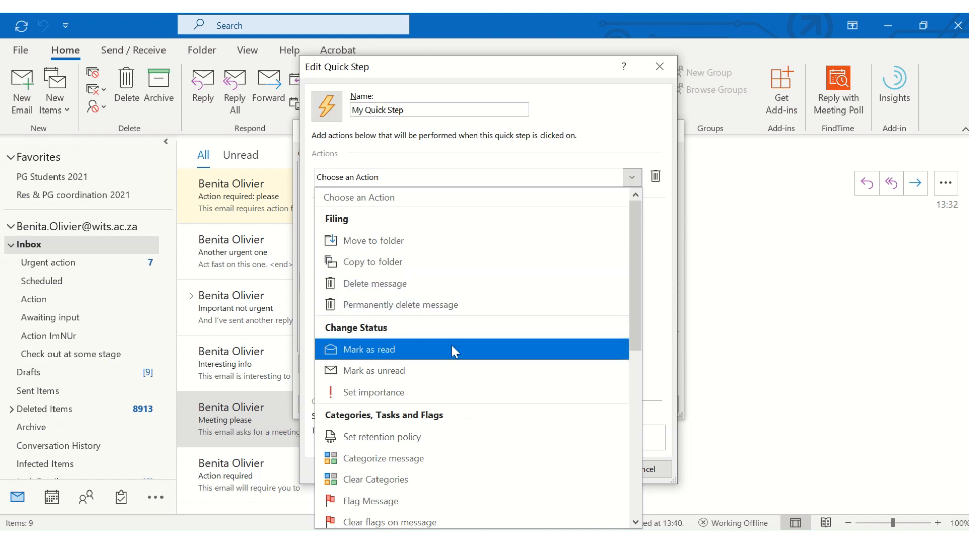
scroll(452, 349, down, 2)
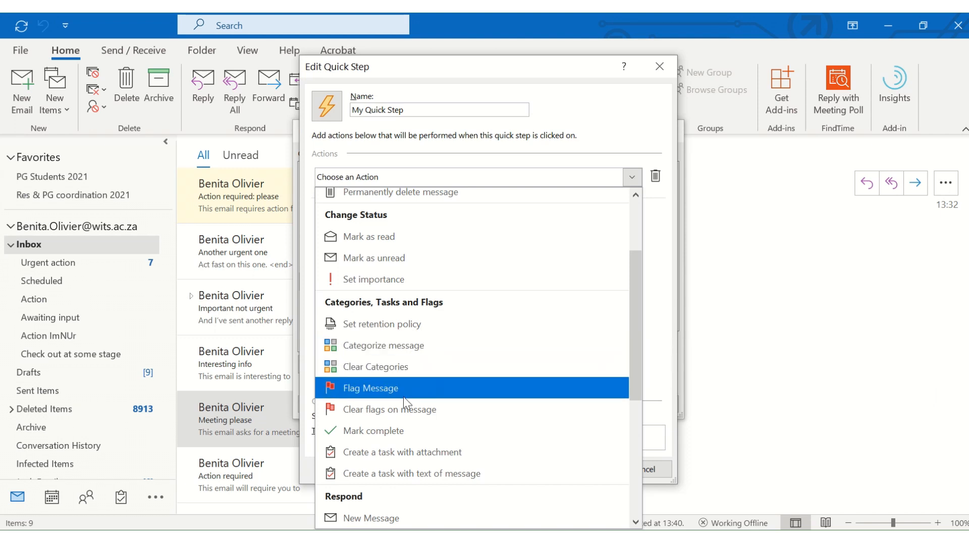
scroll(407, 427, down, 4)
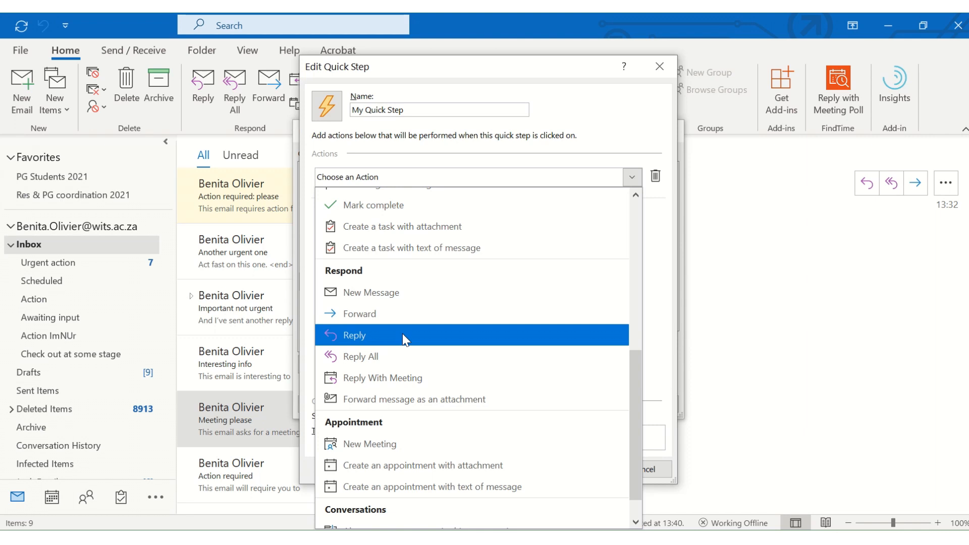
scroll(402, 334, down, 1)
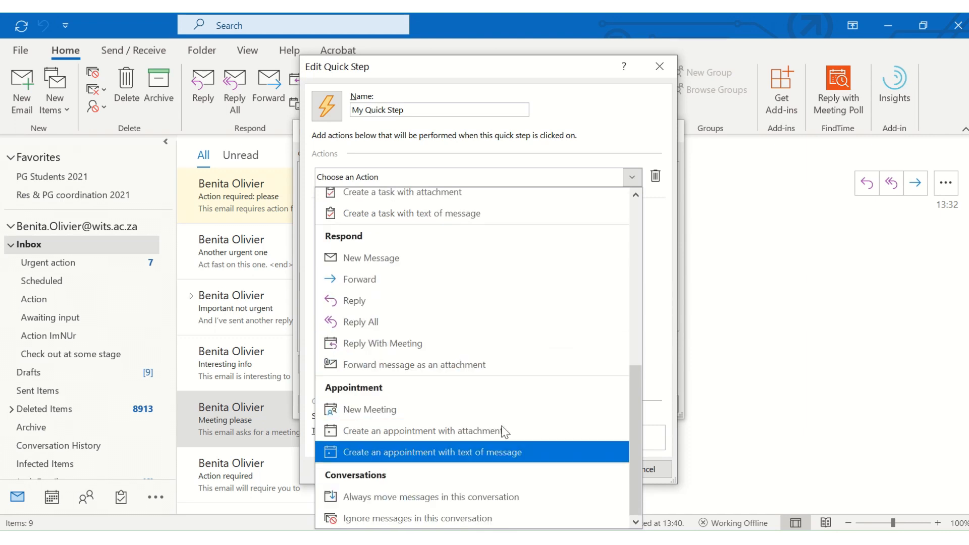
click(661, 70)
click(635, 469)
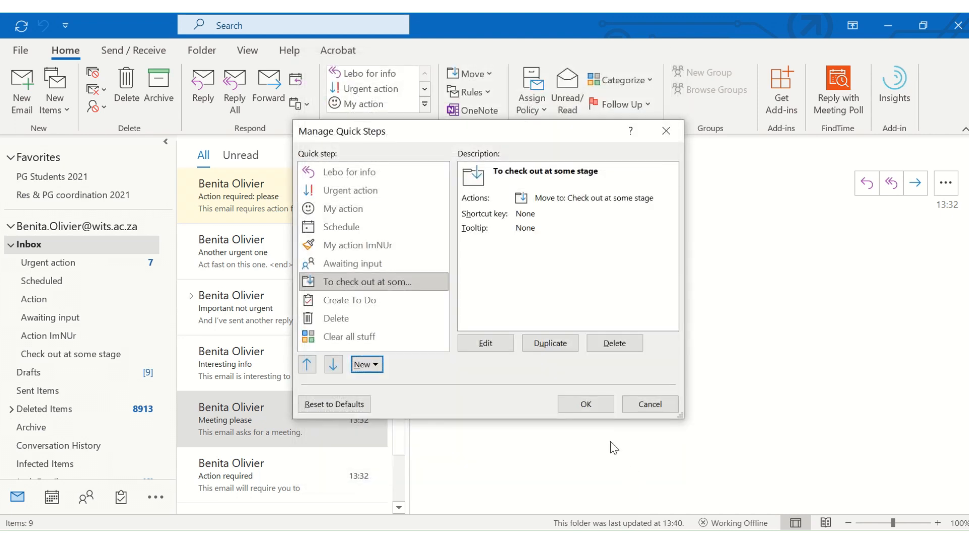
click(649, 403)
Step: Create a task from the "Action required: please" email with the Create To Do quick step, and save it without a start date
click(261, 202)
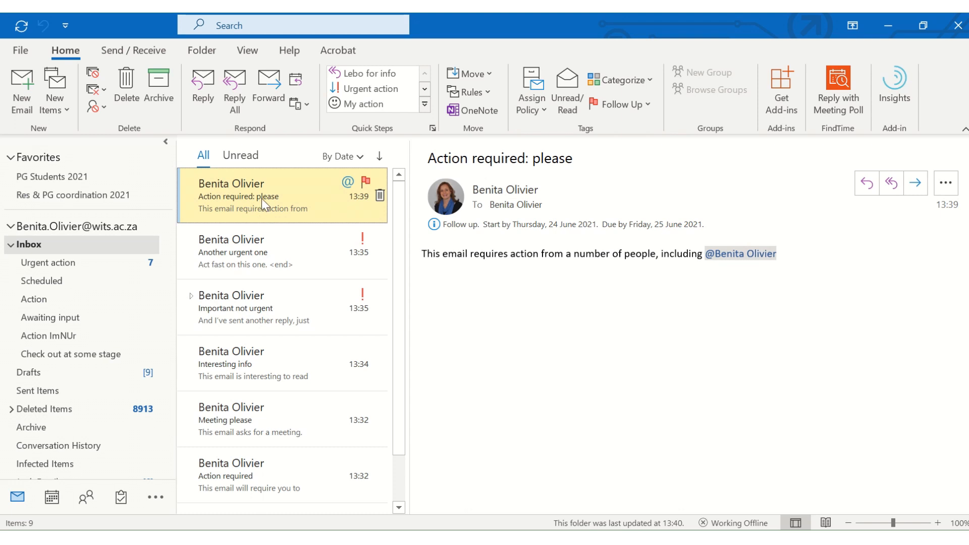
click(424, 104)
click(387, 186)
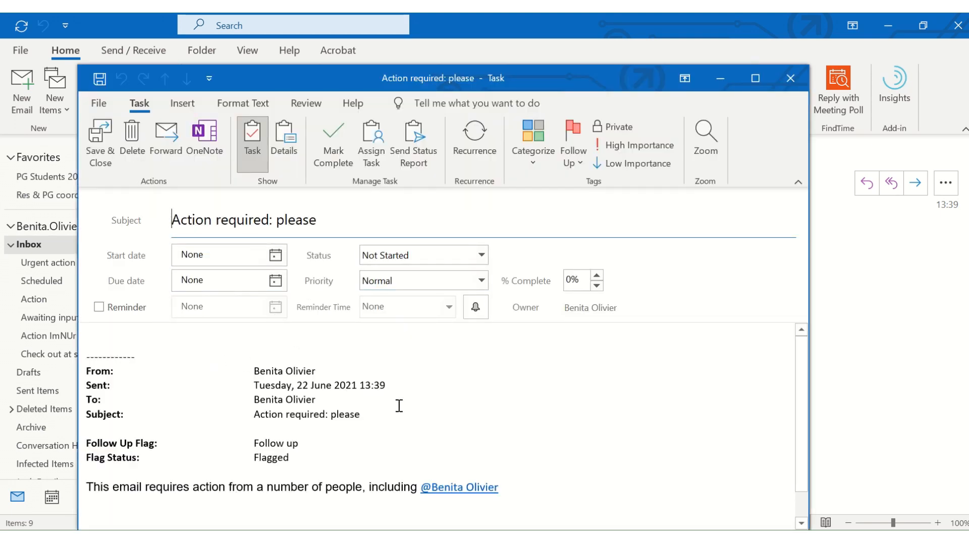
click(277, 258)
click(299, 265)
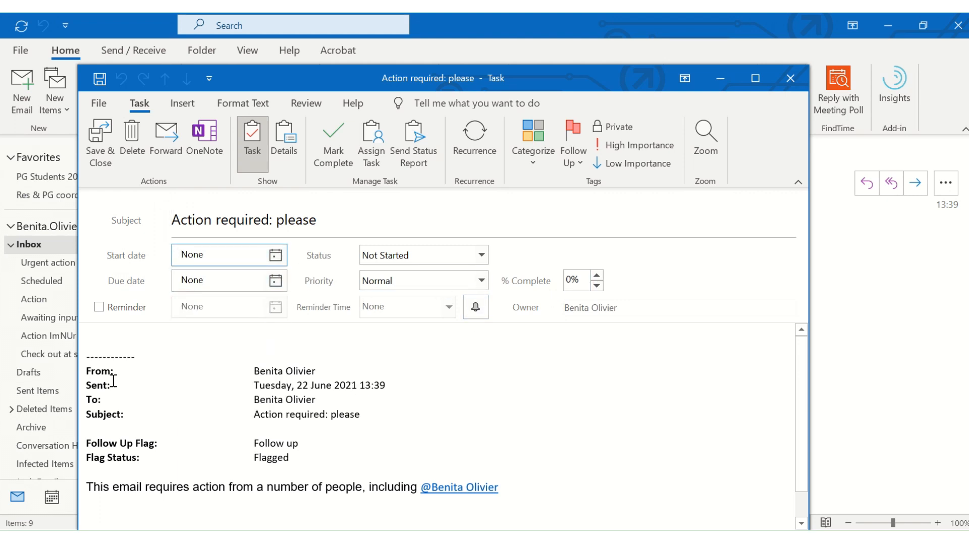
click(94, 149)
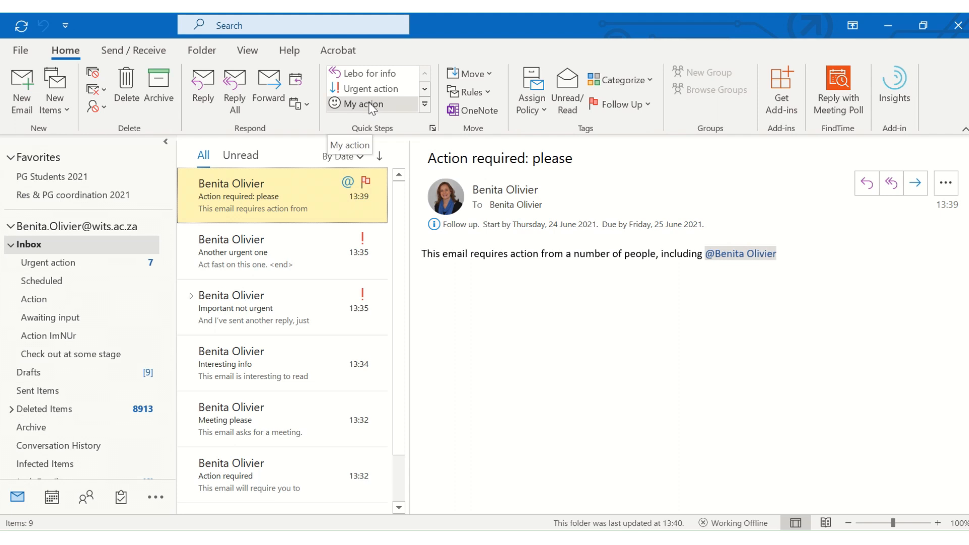
Step: Apply the My action quick step to "Action required: please" and the Urgent action quick step to "Another urgent one"
click(371, 104)
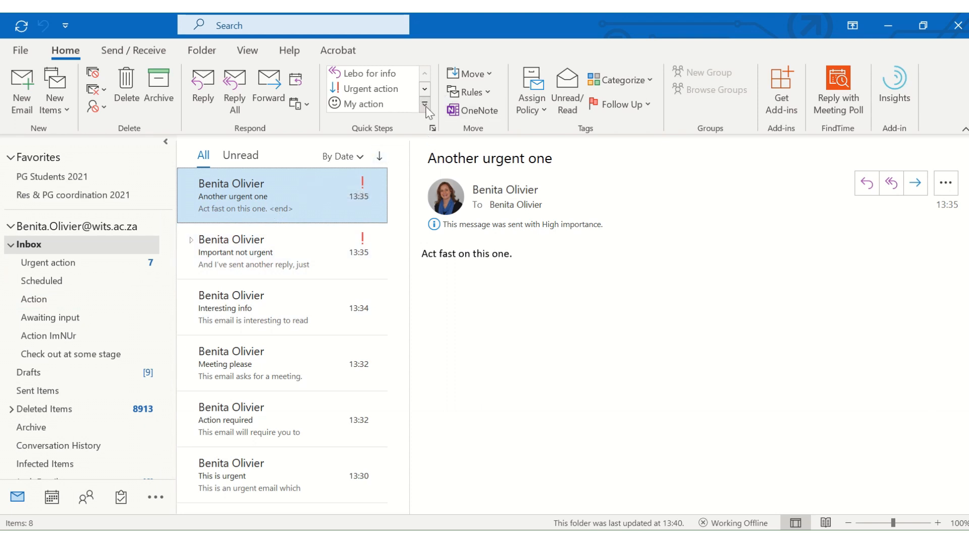
click(386, 93)
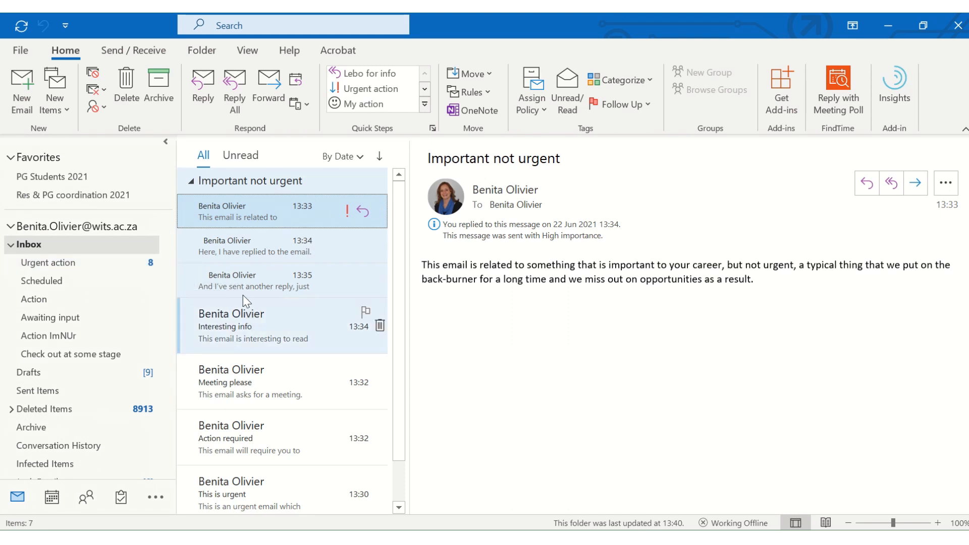
Step: Apply My action to all three messages in the "Important not urgent" conversation, and To check out at some stage to "Interesting info"
click(370, 107)
click(370, 105)
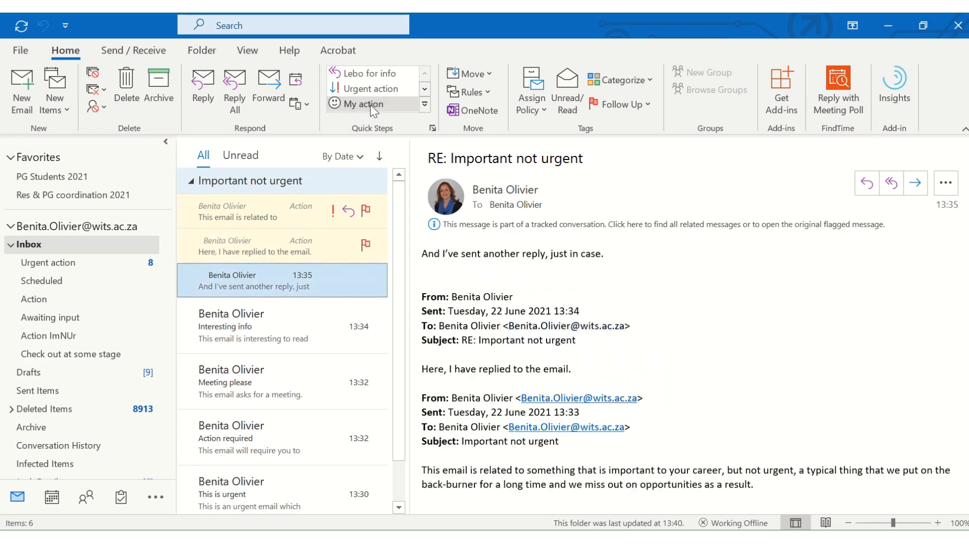
click(370, 106)
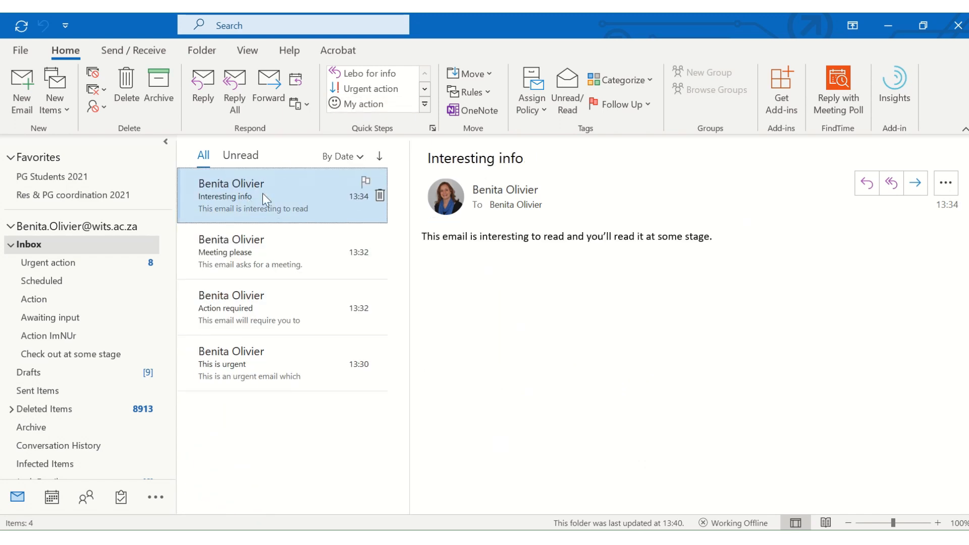
click(426, 105)
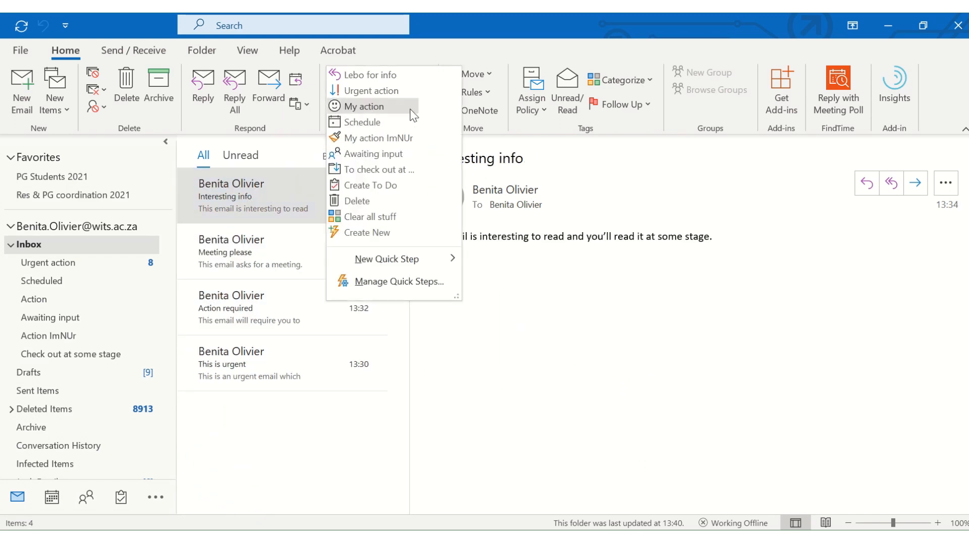
click(389, 172)
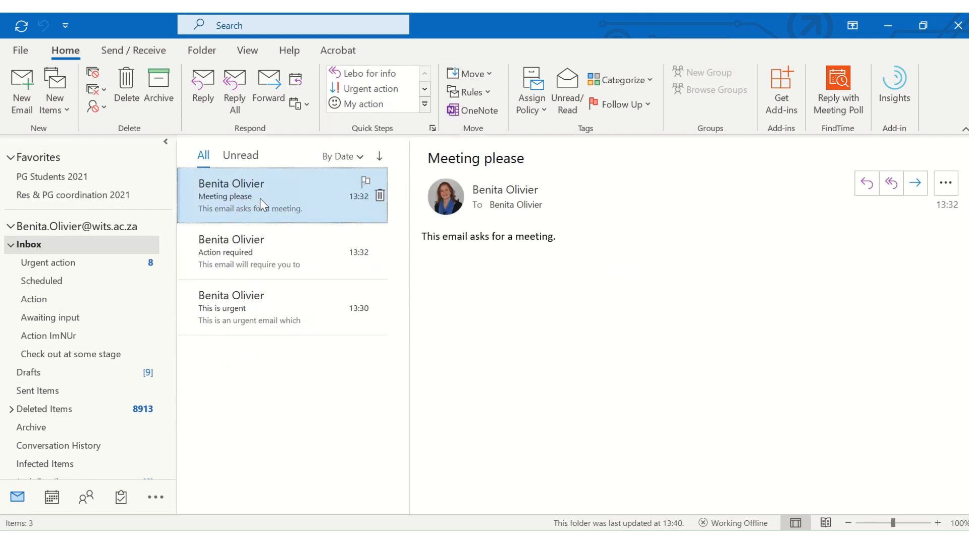
Step: Create an appointment from "Meeting please" with the Schedule quick step, and save it for 22 June 2021 from 14:30 to 15:00
click(425, 105)
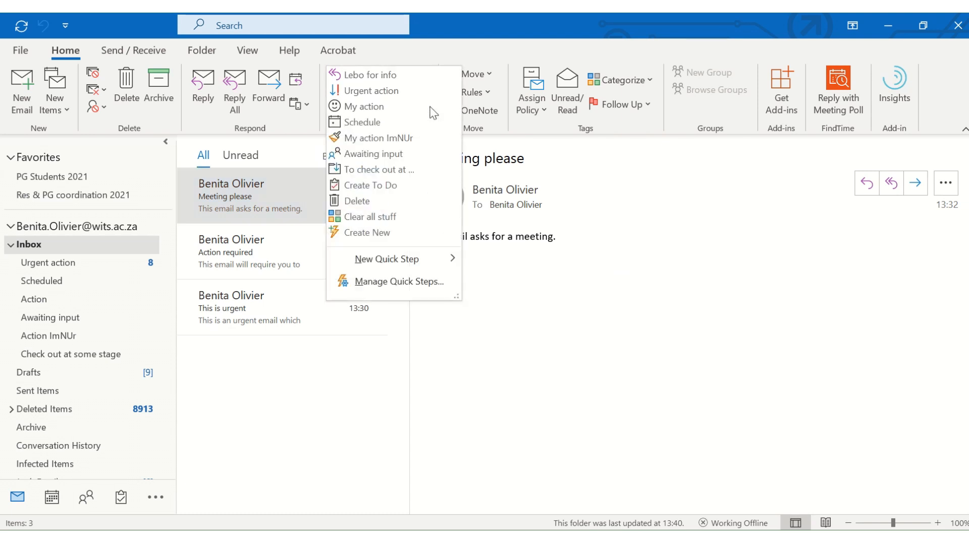
click(383, 123)
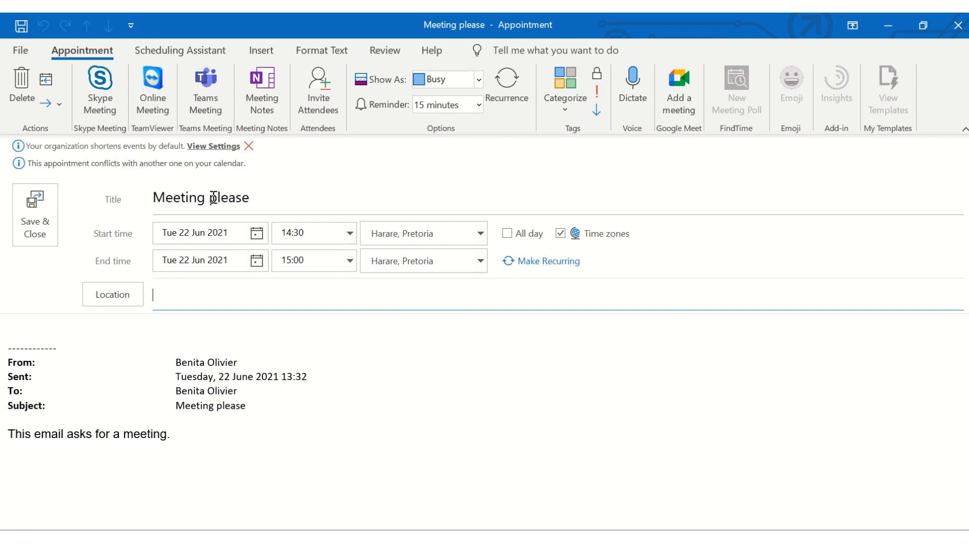
click(349, 235)
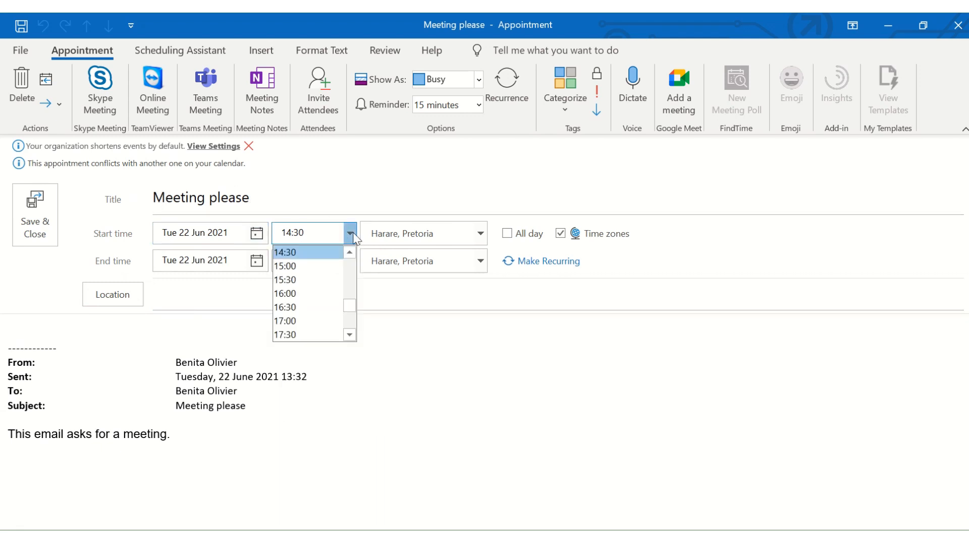
click(258, 264)
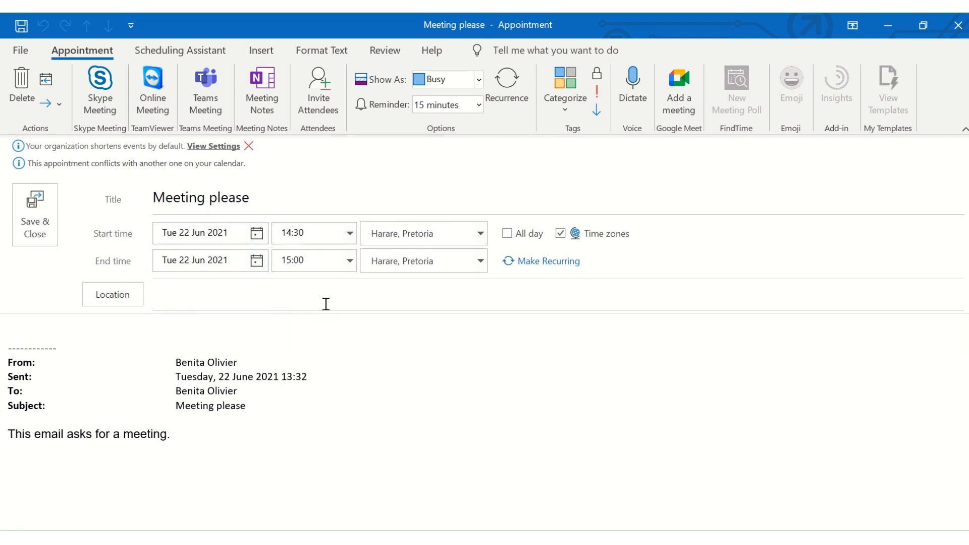
click(40, 213)
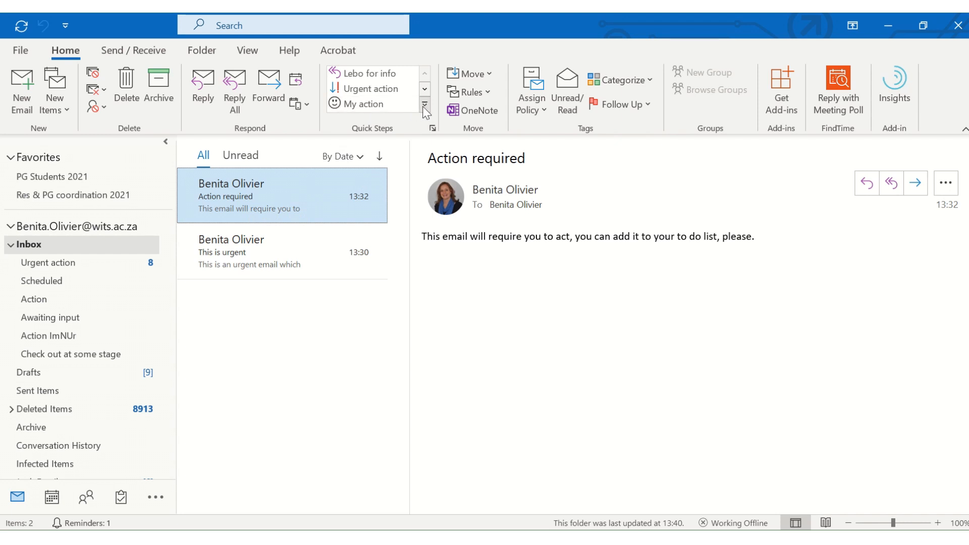
Step: Apply the My action quick step to "Action required" and the Urgent action quick step to "This is urgent"
click(375, 103)
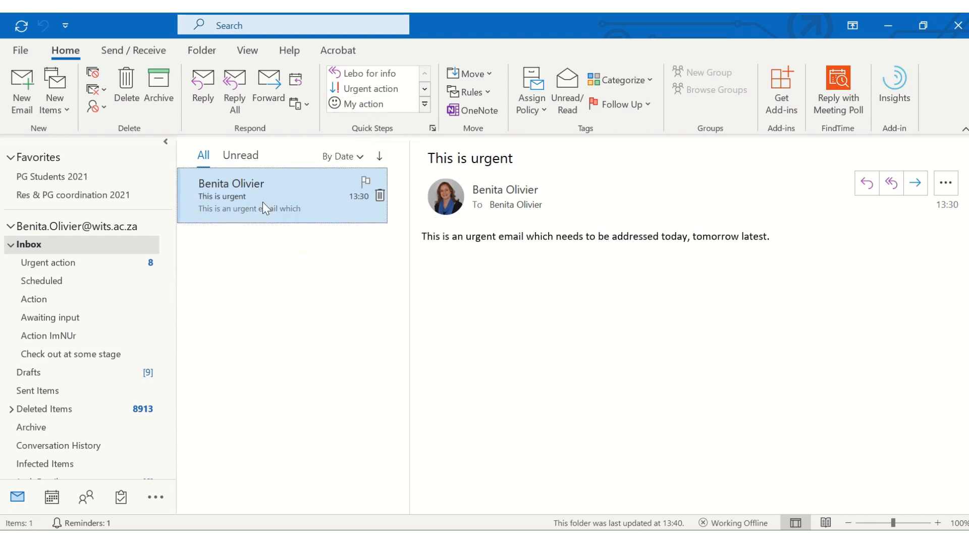
click(371, 89)
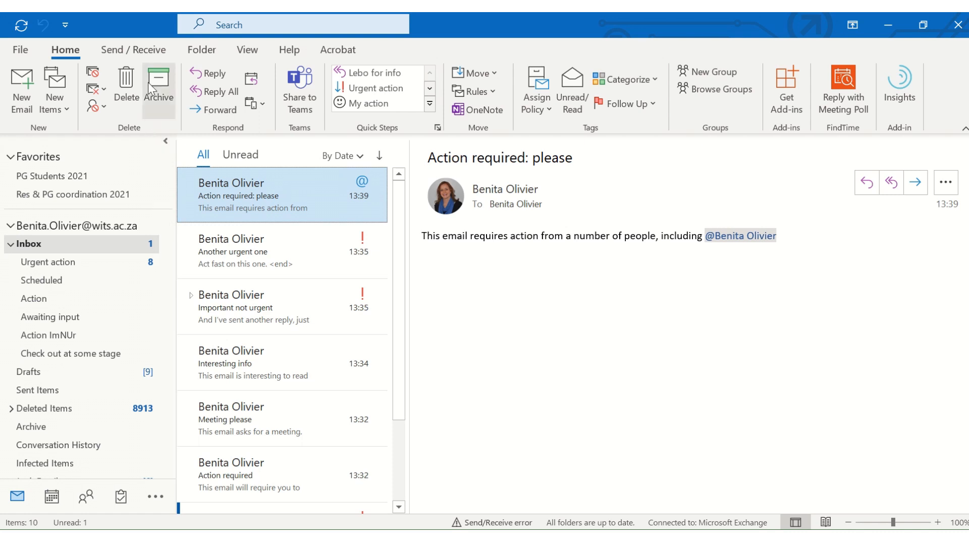
Step: Try to set up a rule from "Action required: please" that moves emails from its sender to a folder, and close the folder chooser
click(474, 91)
click(507, 135)
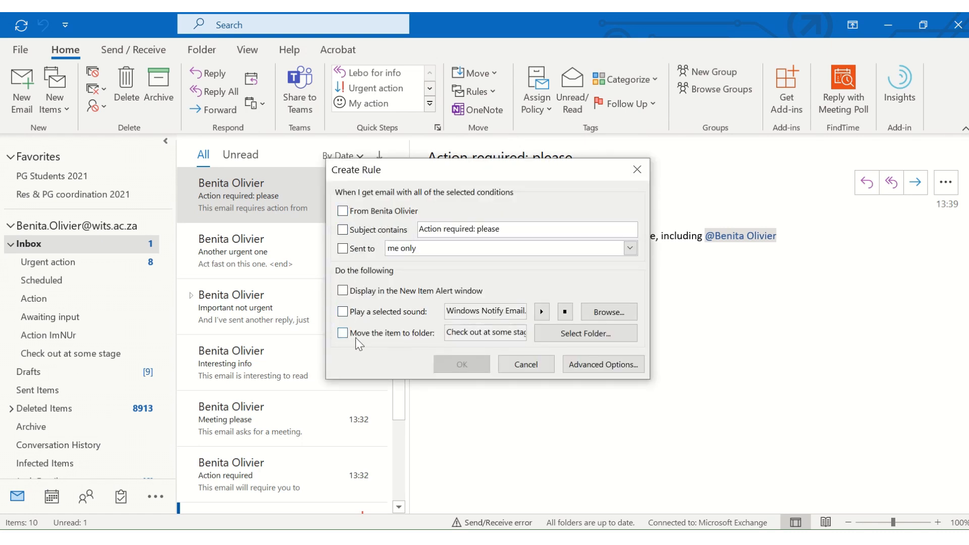
click(343, 213)
click(633, 251)
click(634, 250)
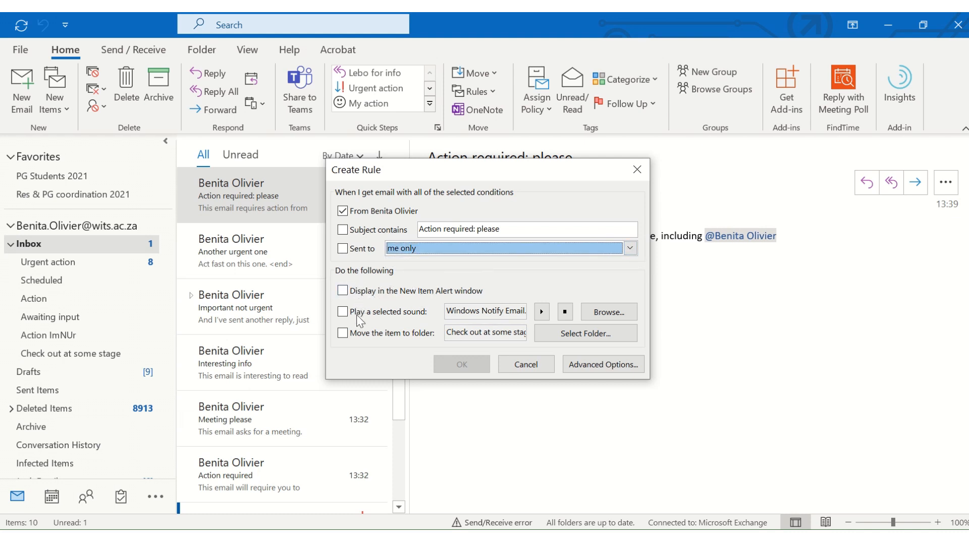
click(342, 333)
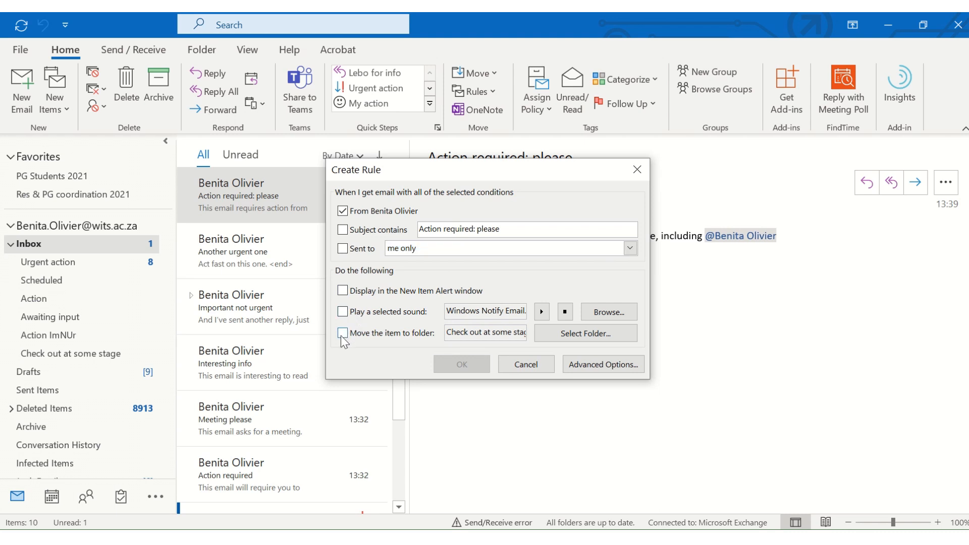
click(570, 339)
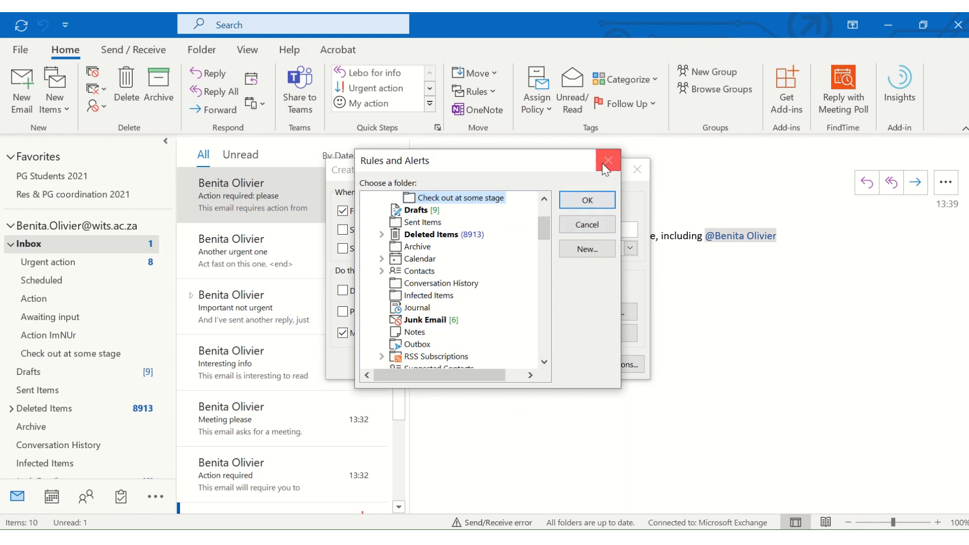
click(608, 159)
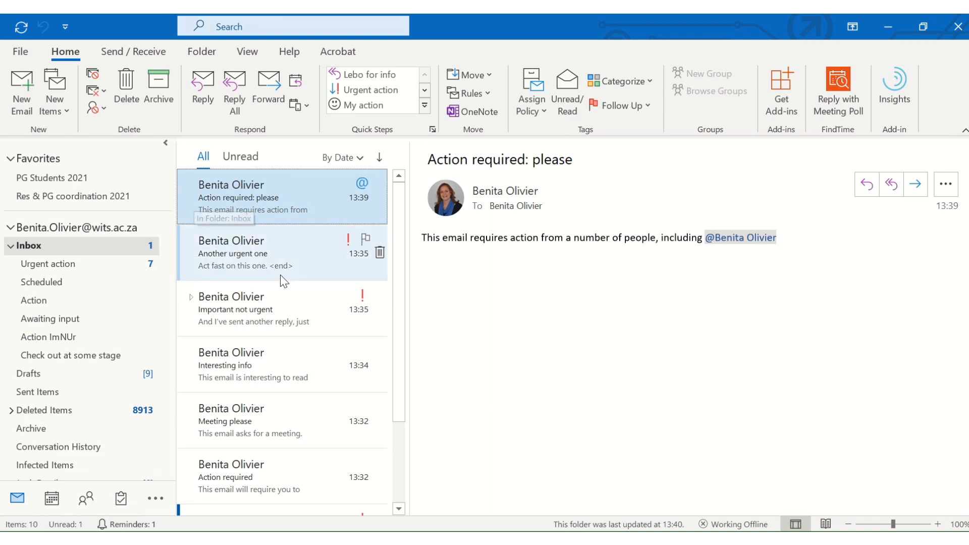
Step: Add the "Big movement data 2021" folder from Email archive 2021 to the Favorites
scroll(62, 343, down, 3)
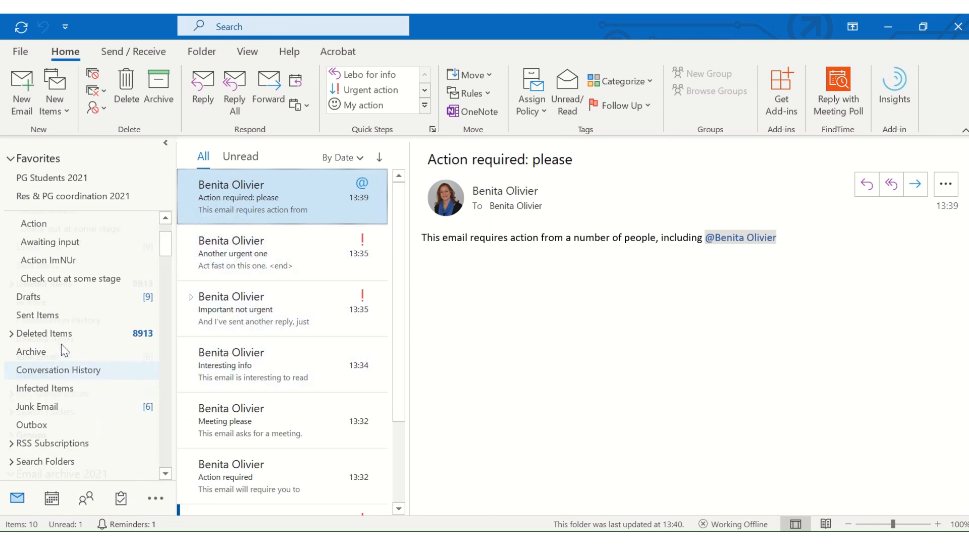
scroll(61, 344, down, 5)
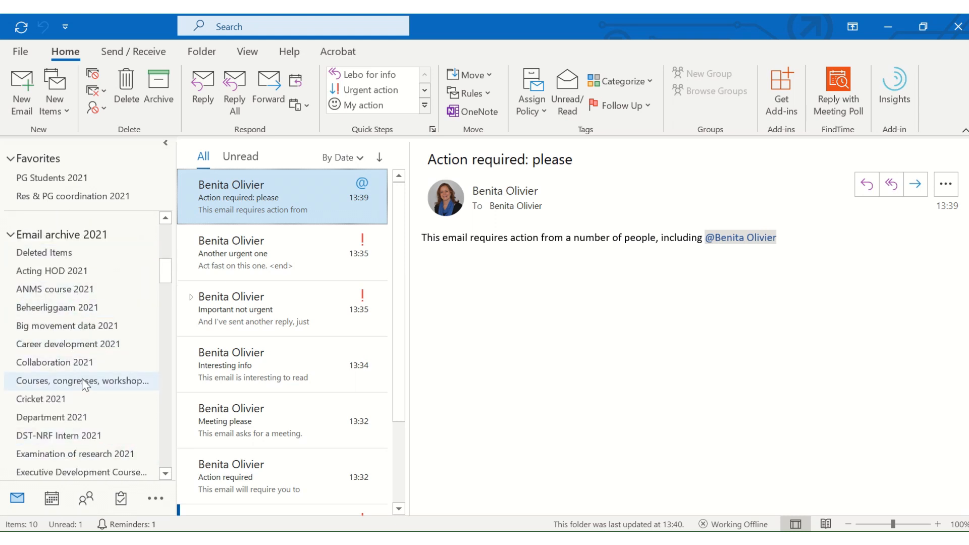
scroll(81, 378, down, 2)
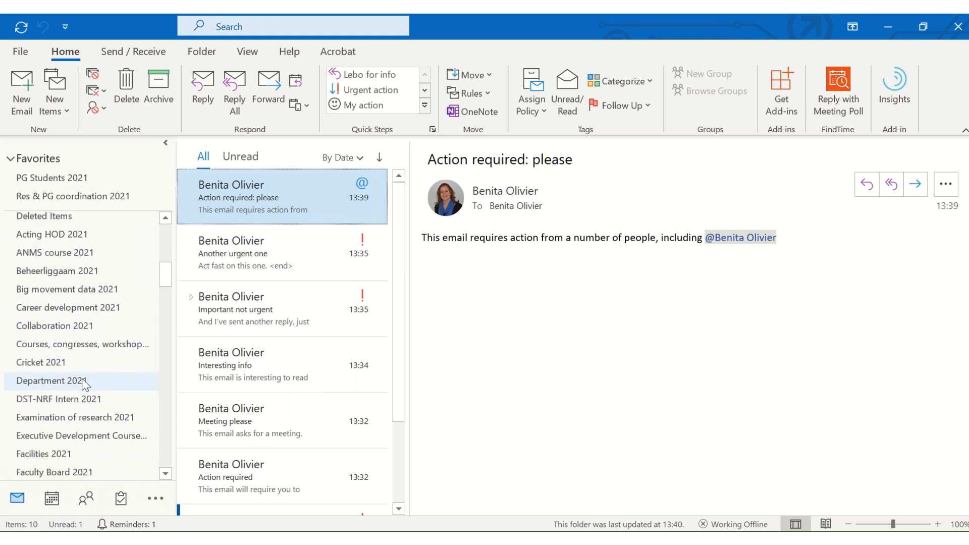
scroll(82, 378, up, 7)
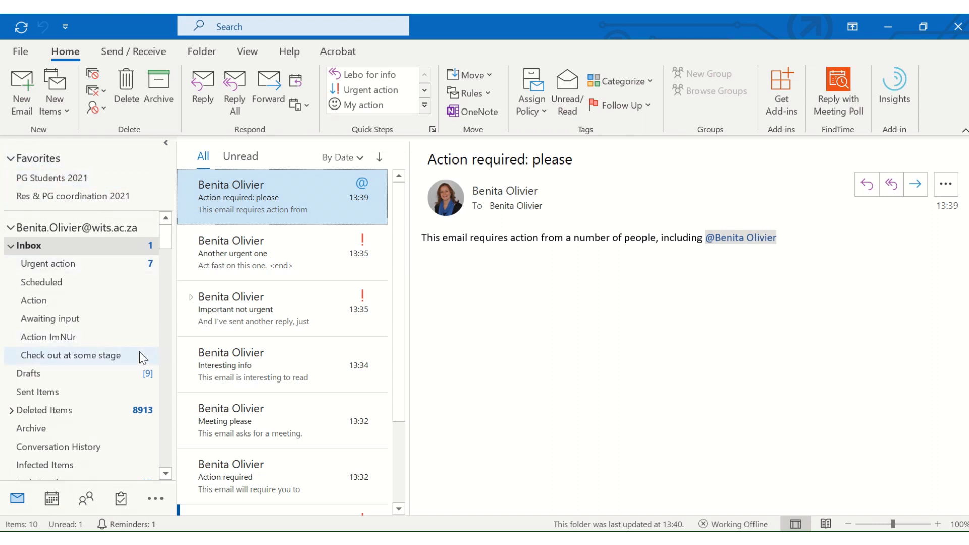
scroll(139, 351, down, 8)
right_click(75, 331)
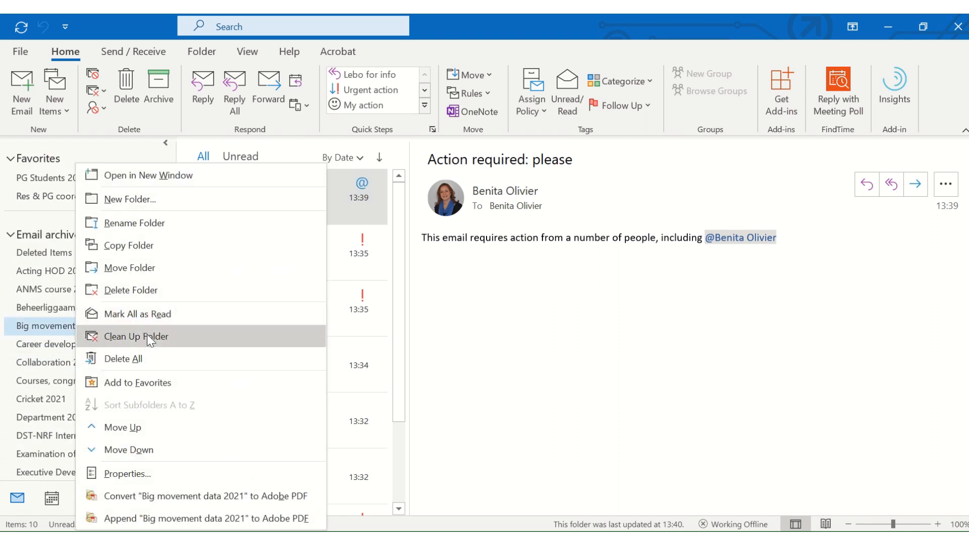
click(151, 386)
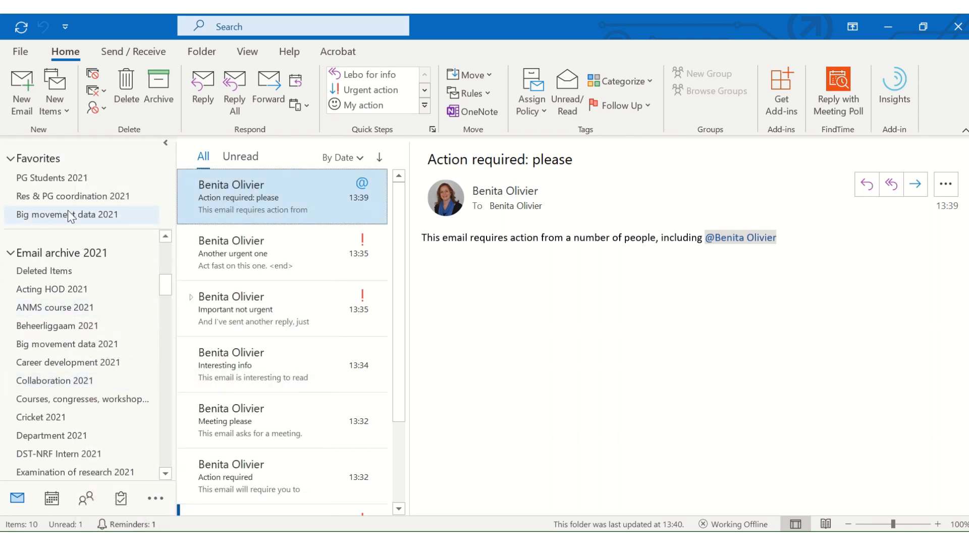